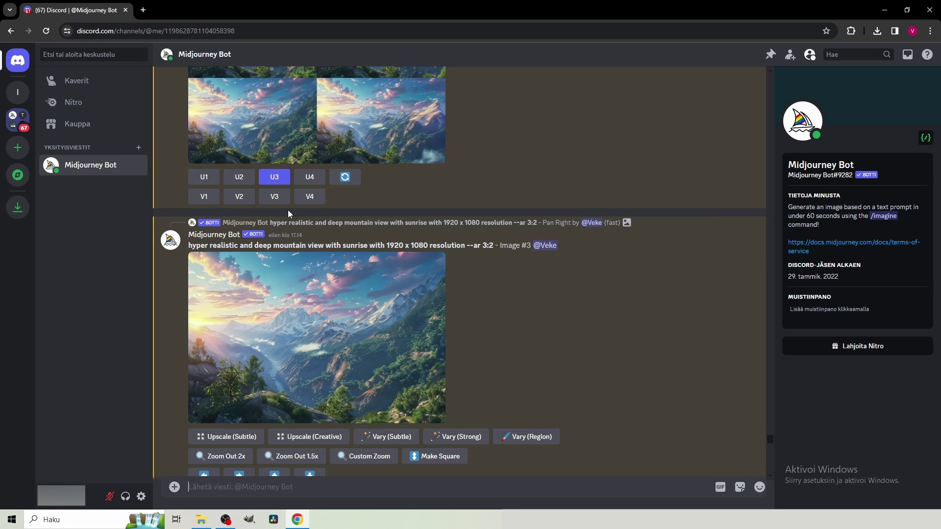
- Find the latest upscaled mountain sunrise image in the Midjourney Bot chat, open it on the Midjourney site and download it
scroll(307, 223, "down", 10)
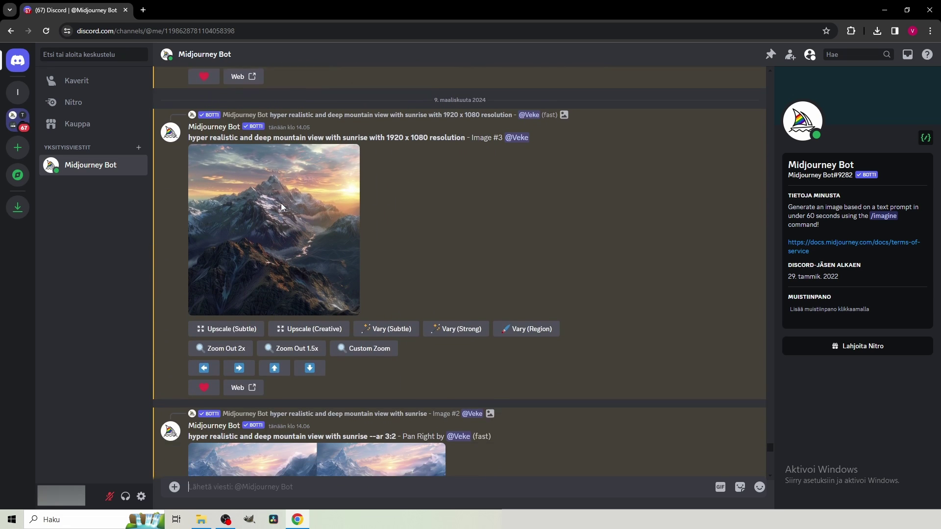
scroll(282, 205, "down", 10)
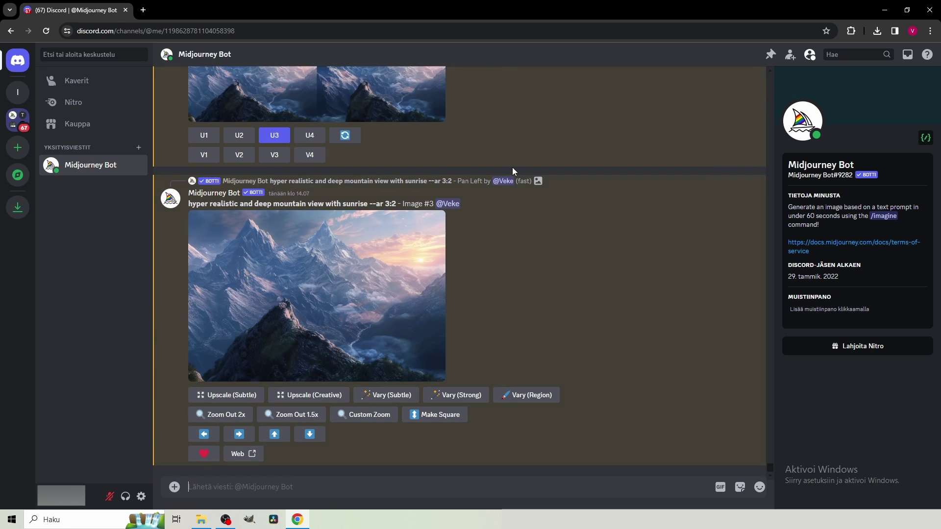
left_click(304, 317)
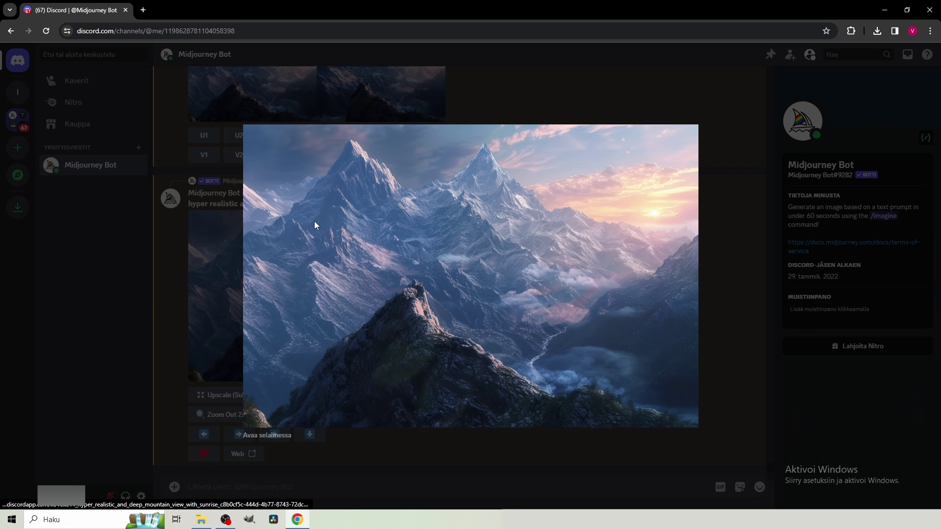
left_click(191, 270)
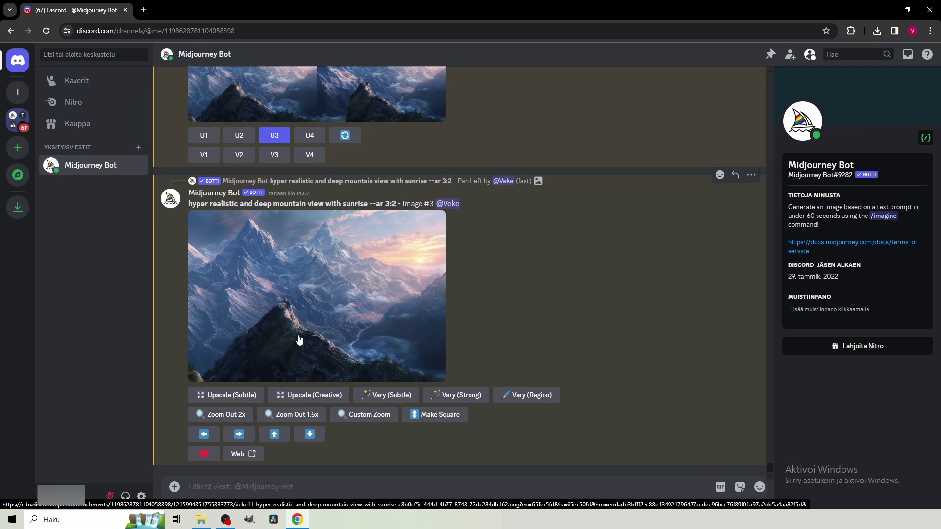
left_click(348, 306)
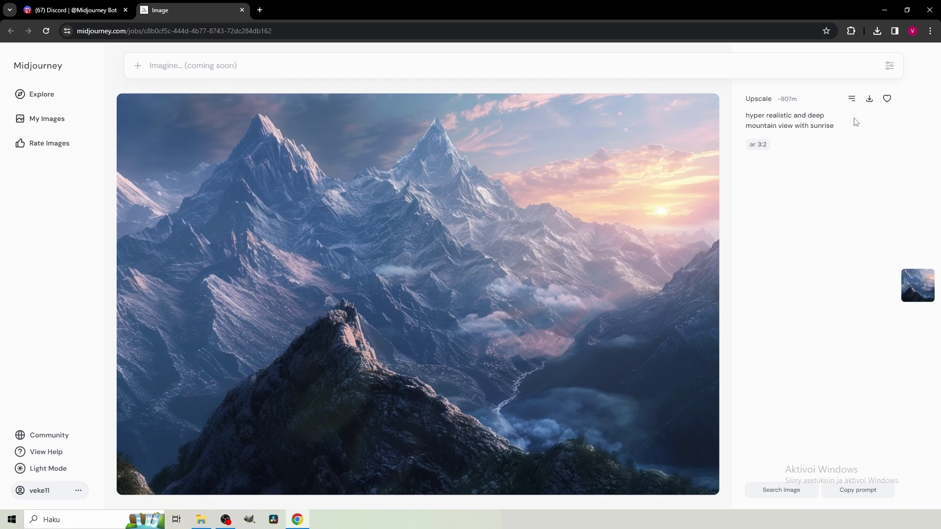
left_click(868, 98)
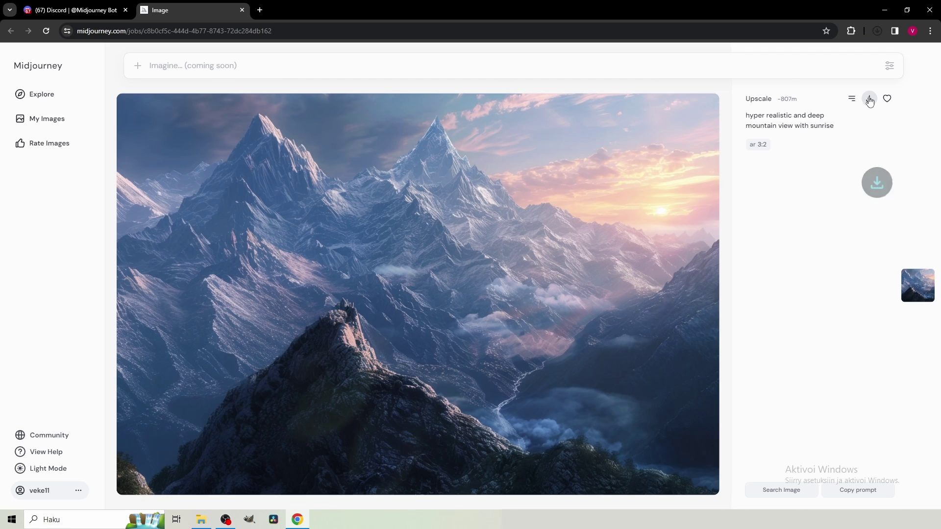
- Search the web for "zoedepth" in a new browser tab and open the ZoeDepth Hugging Face Space
left_click(259, 10)
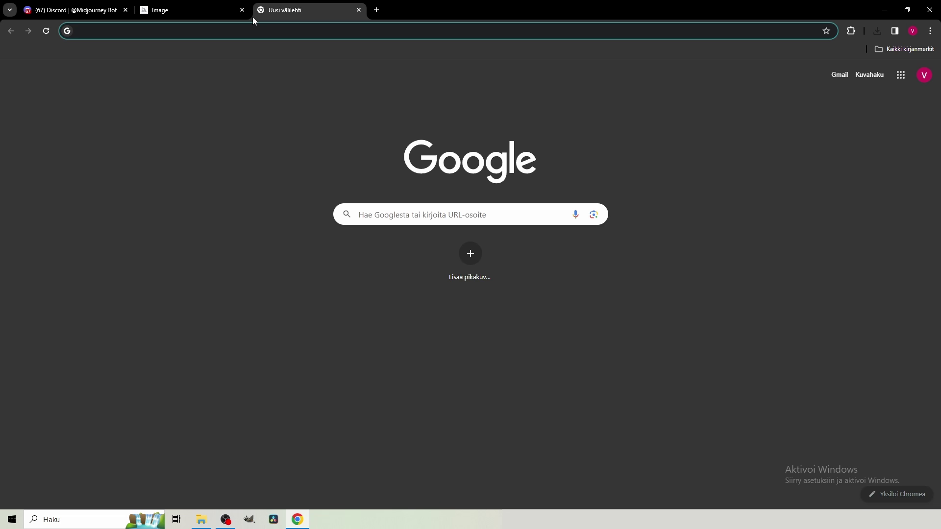
type("zoedepth")
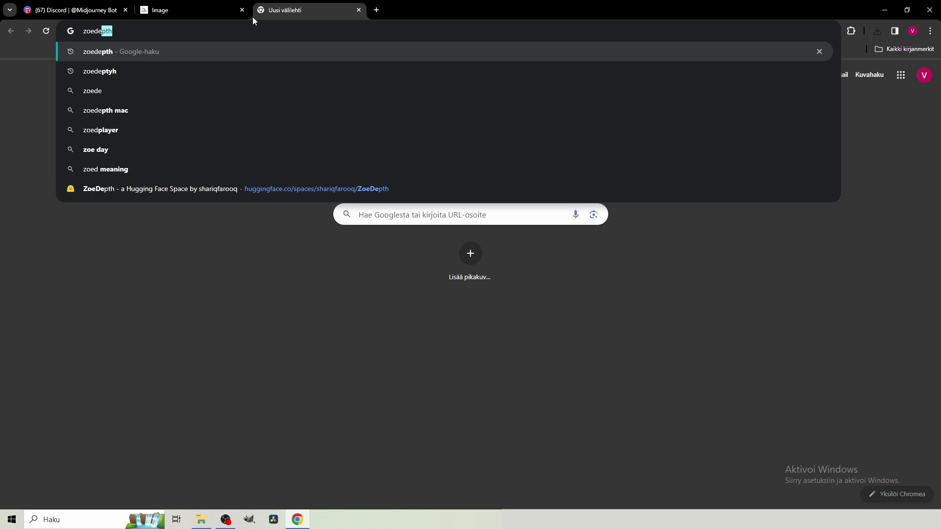
key("Return")
left_click(177, 155)
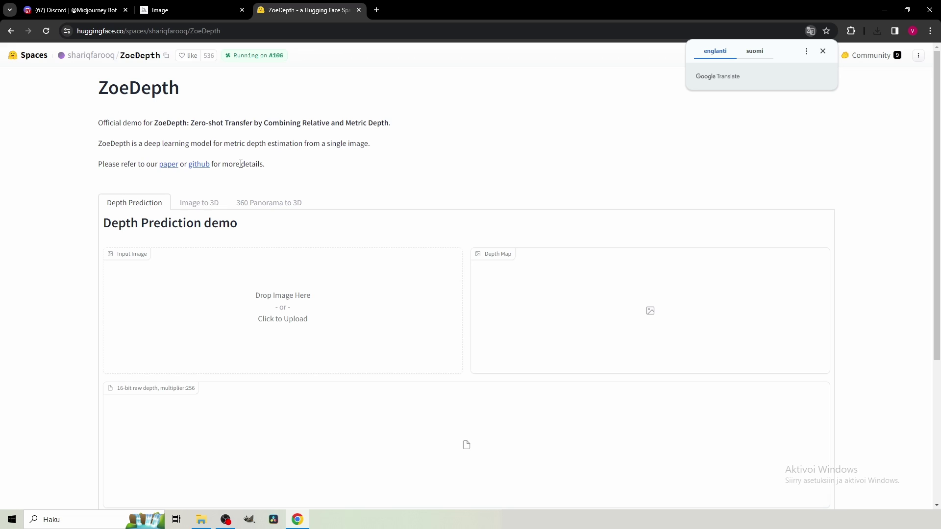
- Load the downloaded mountain sunrise PNG as the input image of the Image to 3D mesh demo
left_click(202, 208)
left_click(877, 30)
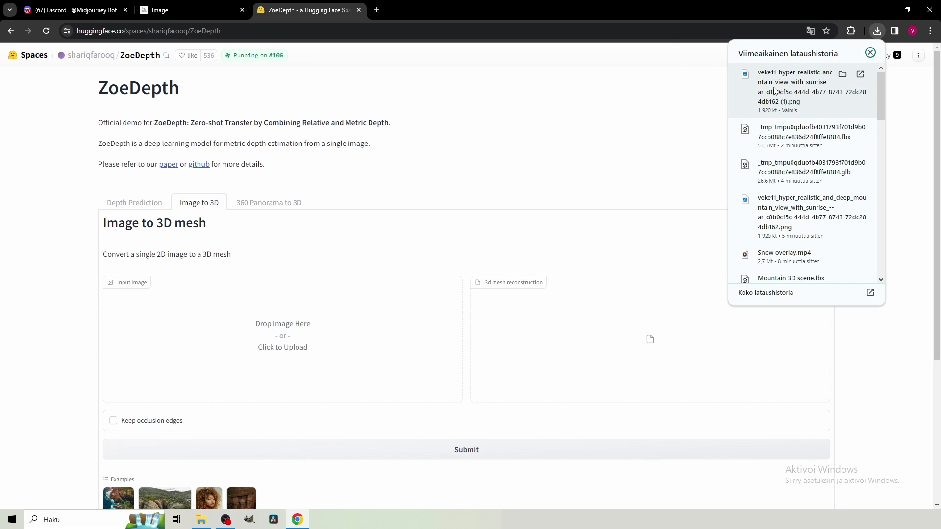
left_click_drag(797, 88, 185, 300)
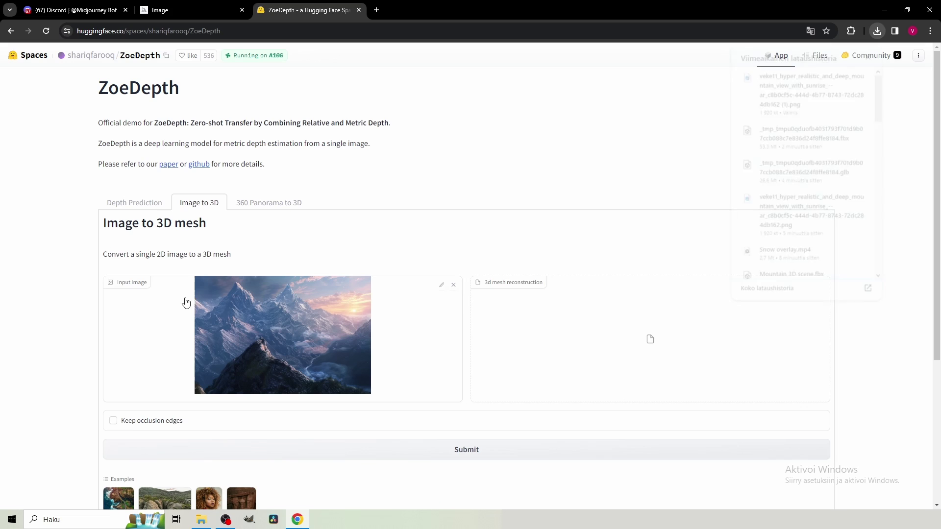
- Enable Keep occlusion edges and submit the mountain image for 3D mesh conversion
scroll(119, 330, "down", 2)
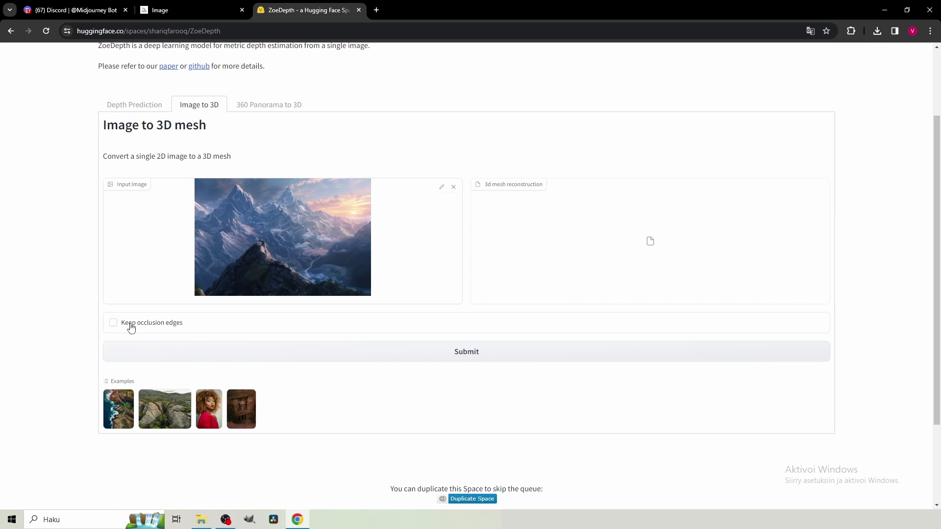
left_click(133, 326)
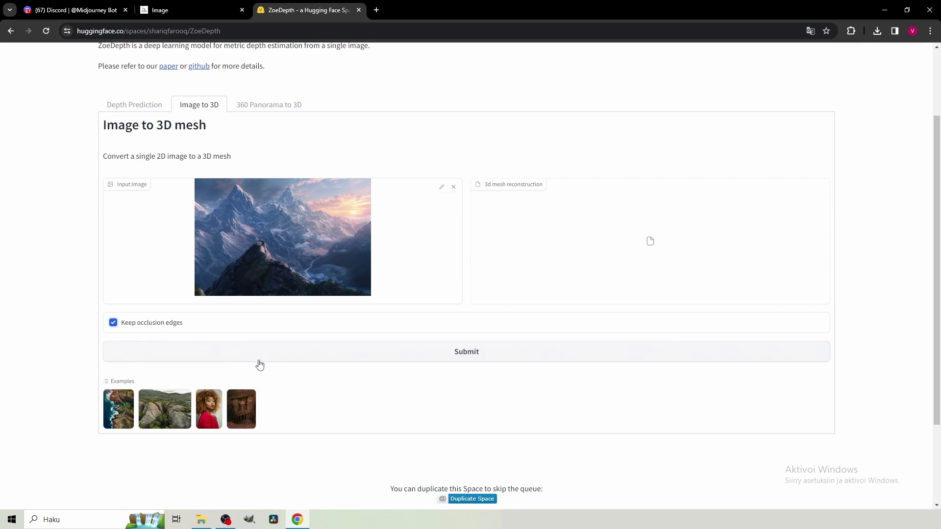
left_click(465, 358)
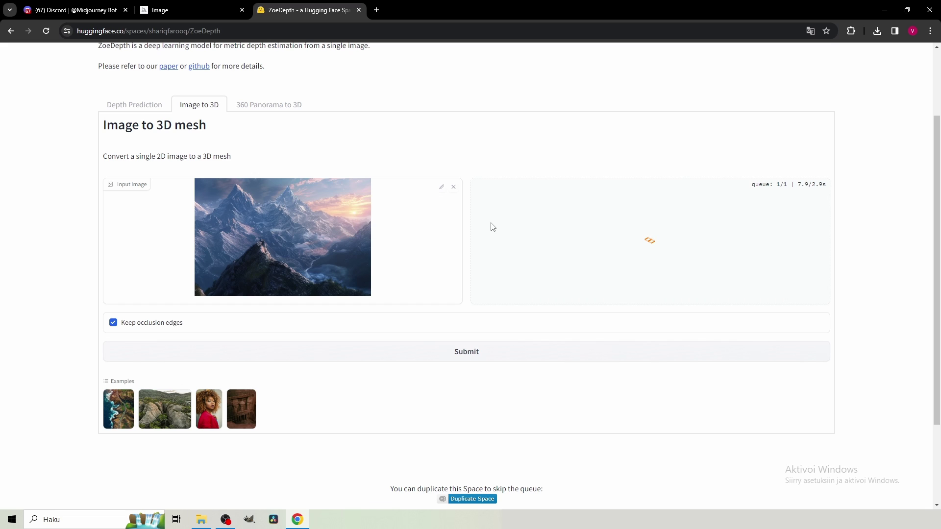
- Rotate the reconstructed 3D mesh preview and download the mesh as a GLB file
mouse_move(654, 301)
left_mouse_down()
mouse_move(642, 293)
mouse_move(646, 258)
mouse_move(702, 251)
mouse_move(723, 310)
mouse_move(657, 331)
mouse_move(663, 294)
mouse_move(692, 300)
mouse_move(677, 307)
mouse_move(672, 294)
left_mouse_up()
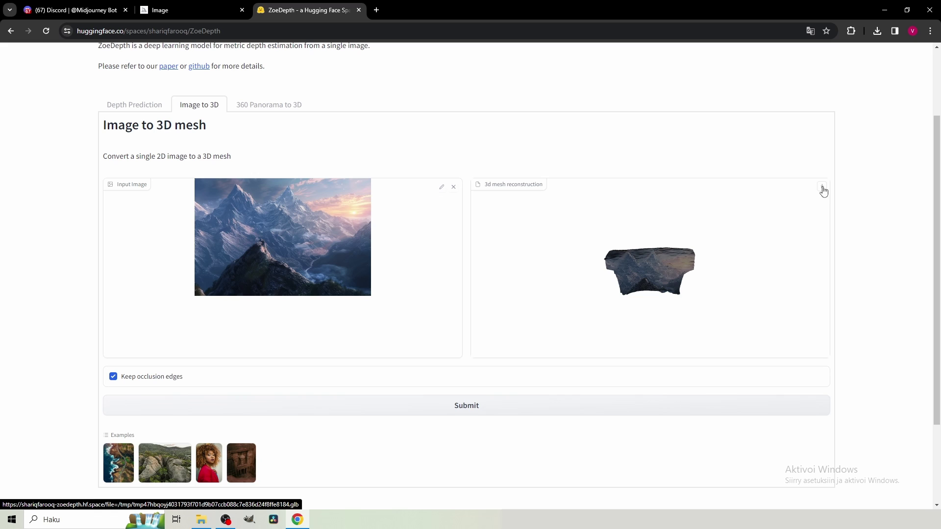
left_click(822, 190)
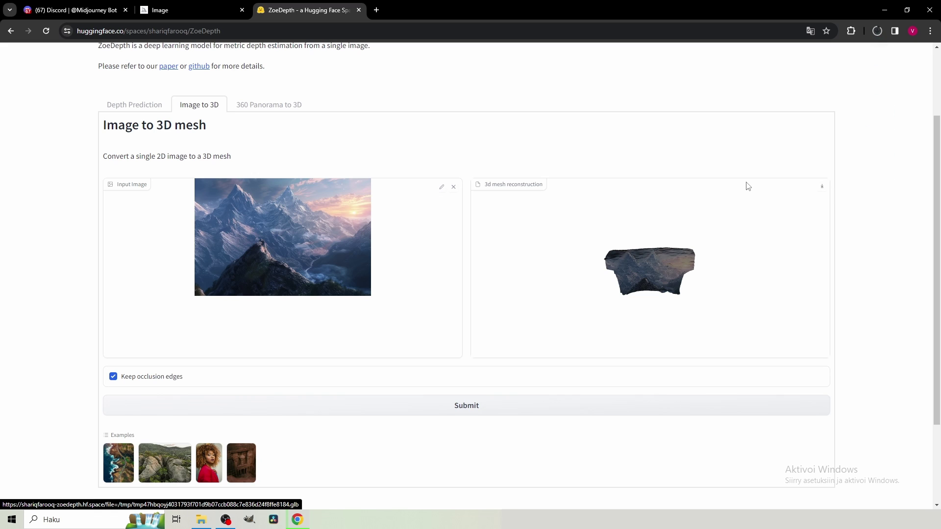
left_click(877, 31)
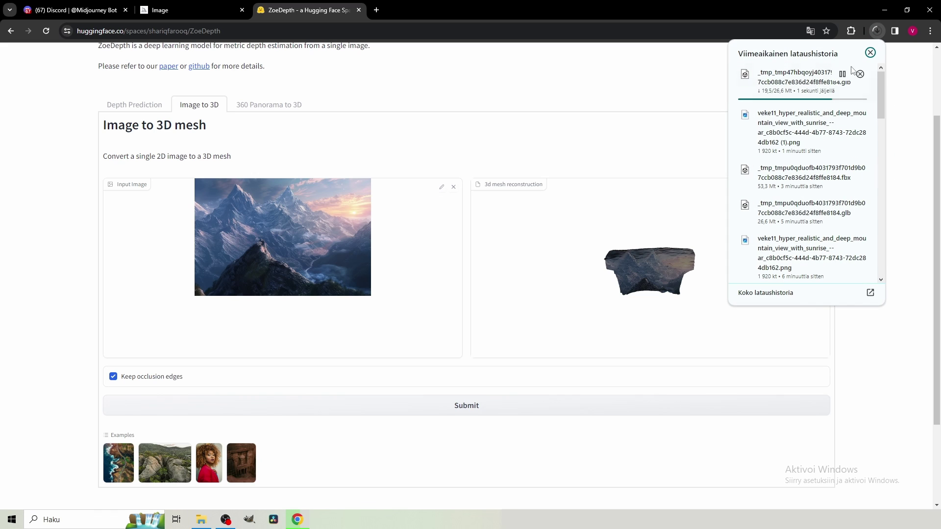
left_click(560, 132)
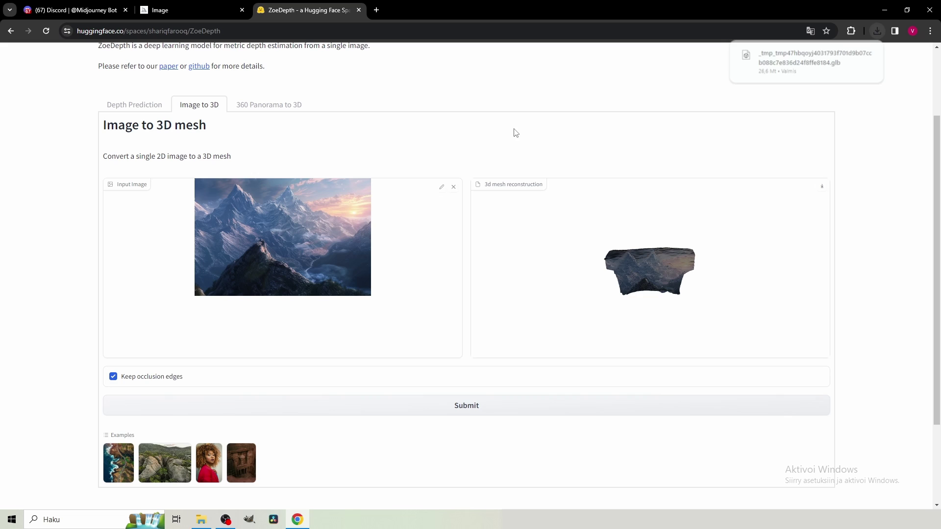
mouse_move(824, 73)
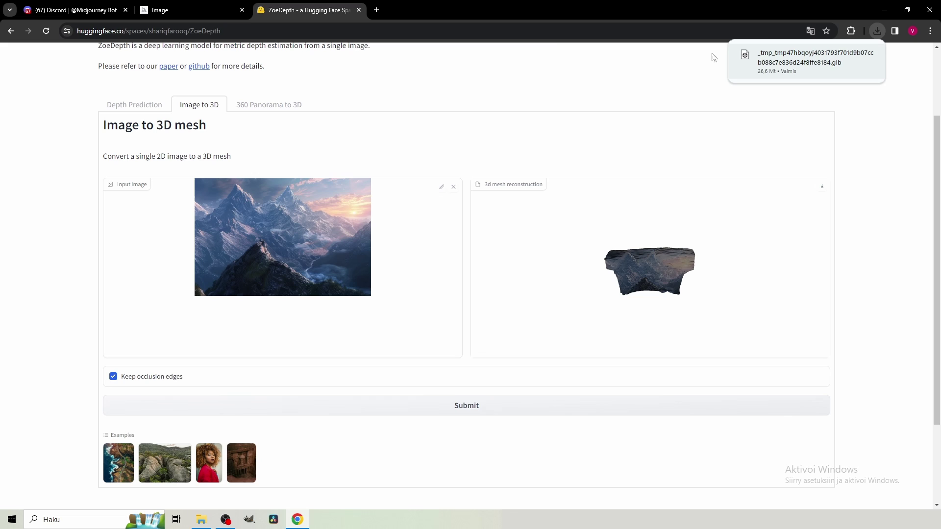
- Search the web for "glb to fbx" in a new tab and open the free Aspose GLB to FBX converter
left_click(376, 10)
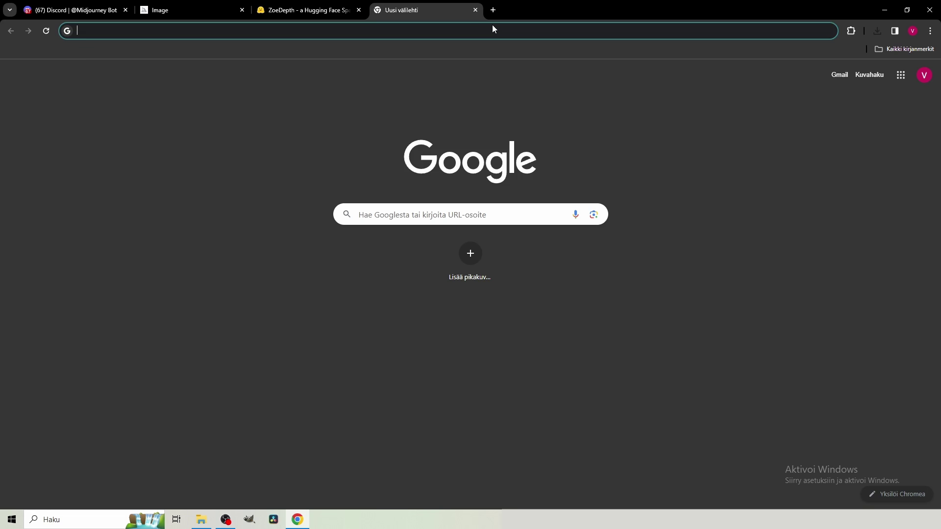
type("glb")
key("Return")
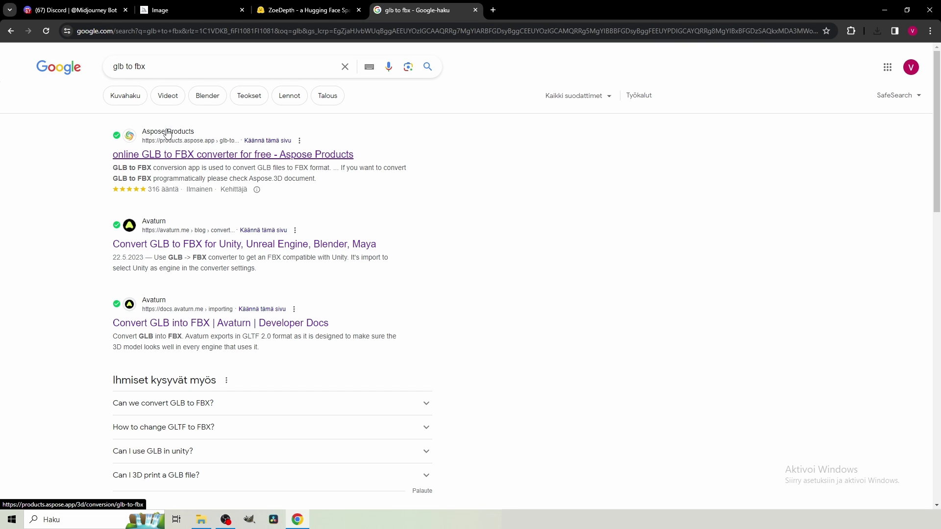
left_click(168, 162)
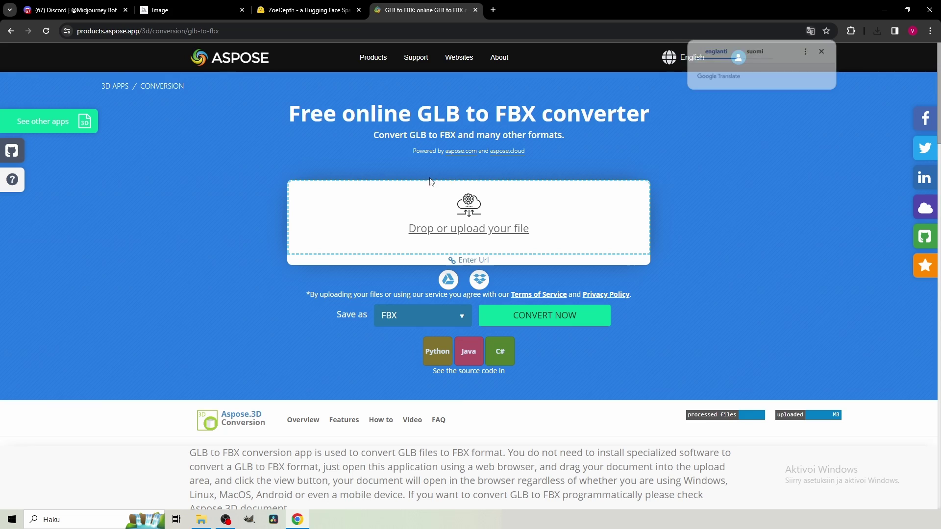
- Upload the downloaded GLB mesh to the converter and convert it with FBX as the output format
left_click(876, 31)
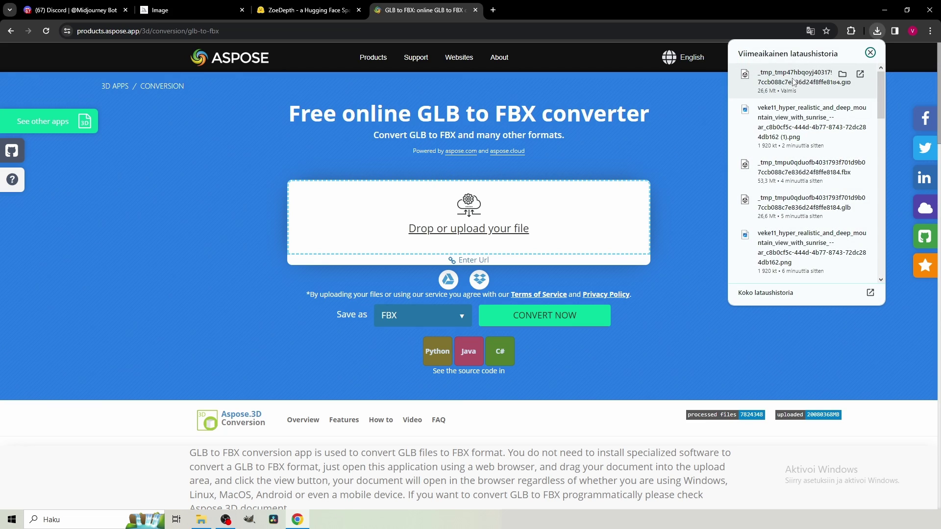
left_click_drag(792, 87, 468, 225)
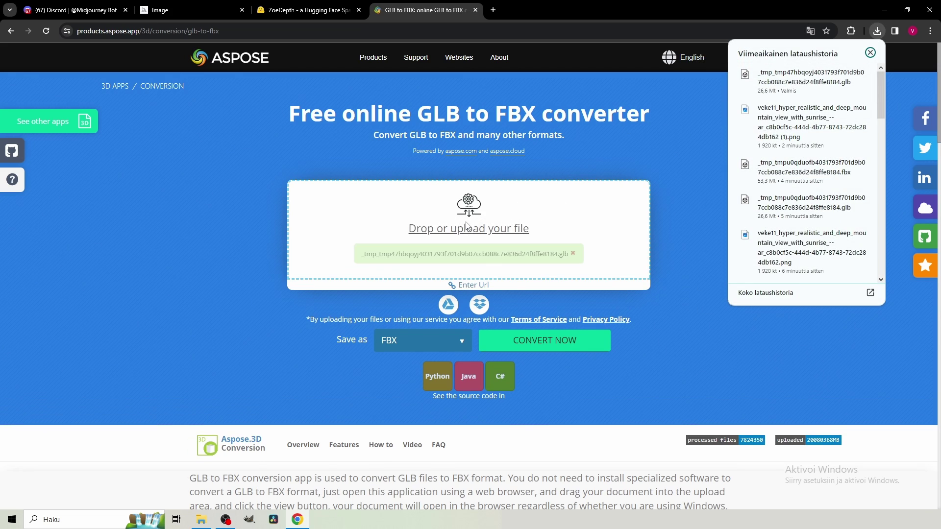
left_click(392, 348)
left_click(543, 340)
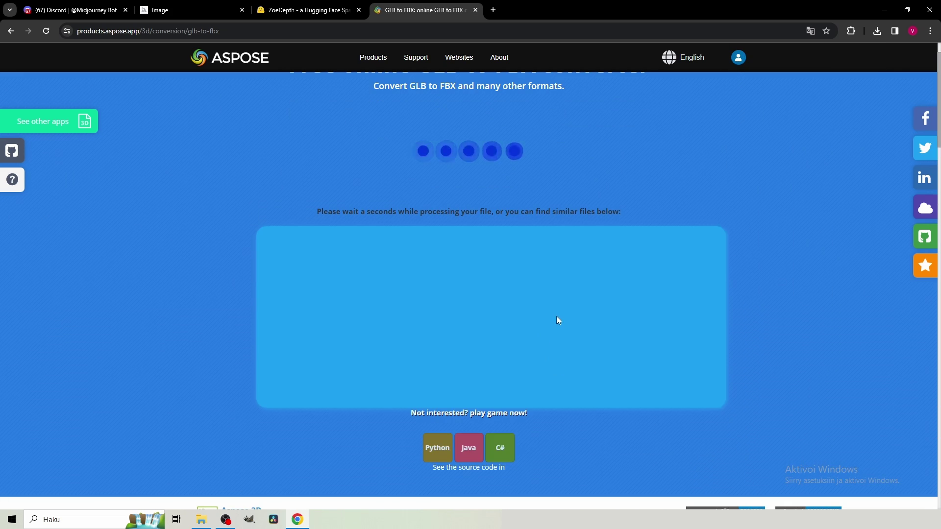
- Download the converted FBX file and open the recent downloads list
scroll(559, 321, "up", 1)
left_click_drag(537, 113, 403, 112)
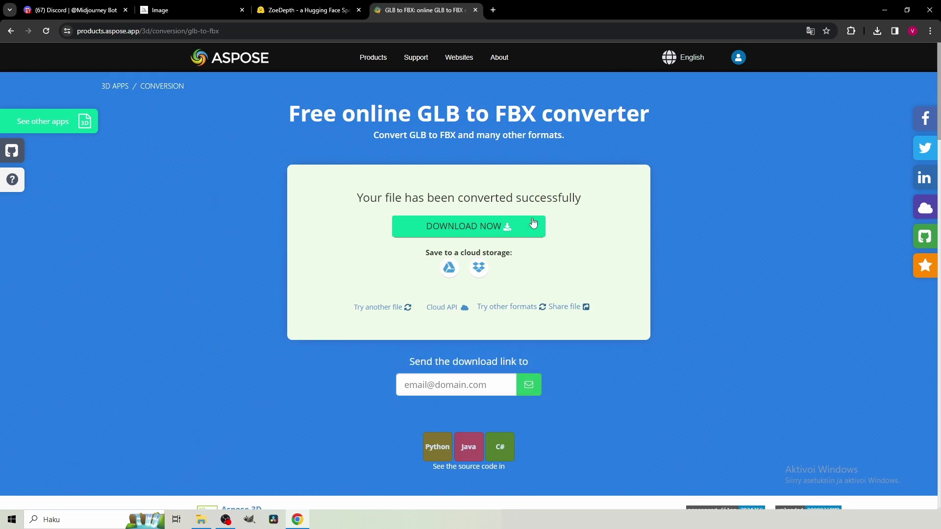
left_click(496, 229)
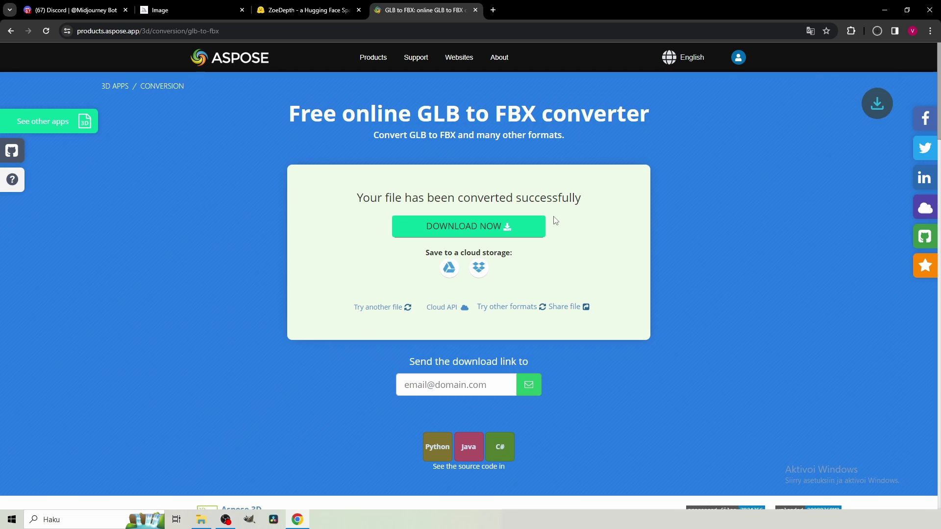
left_click(878, 31)
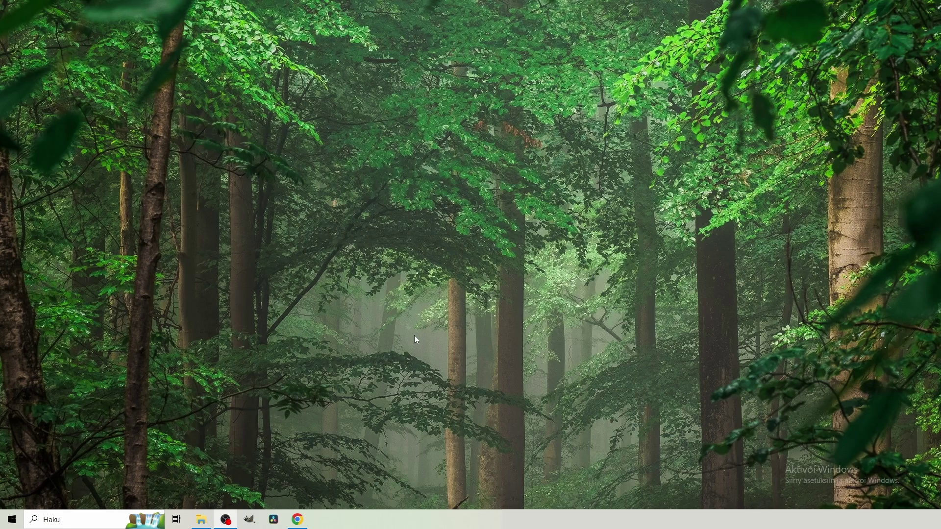
- In DaVinci Resolve, set the project's timeline frame rate to 60 frames per second and save the project settings
left_click(924, 501)
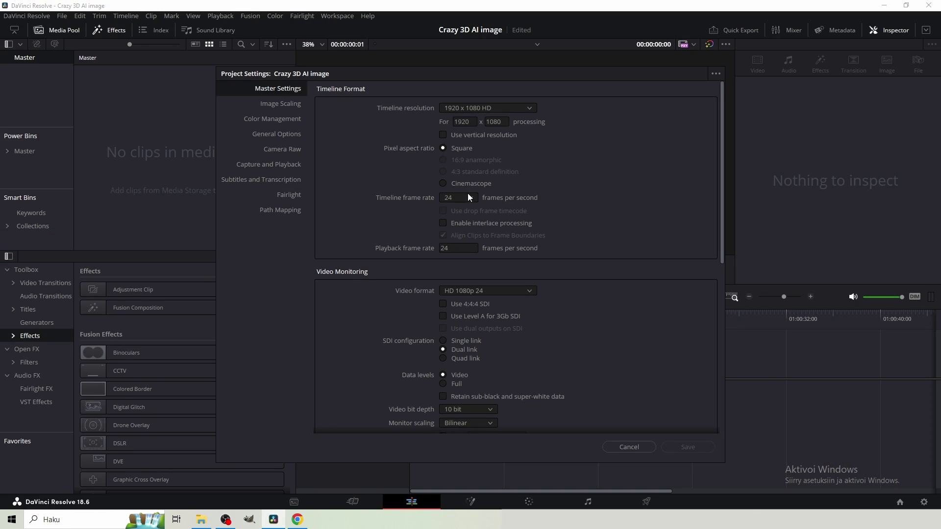
left_click(470, 197)
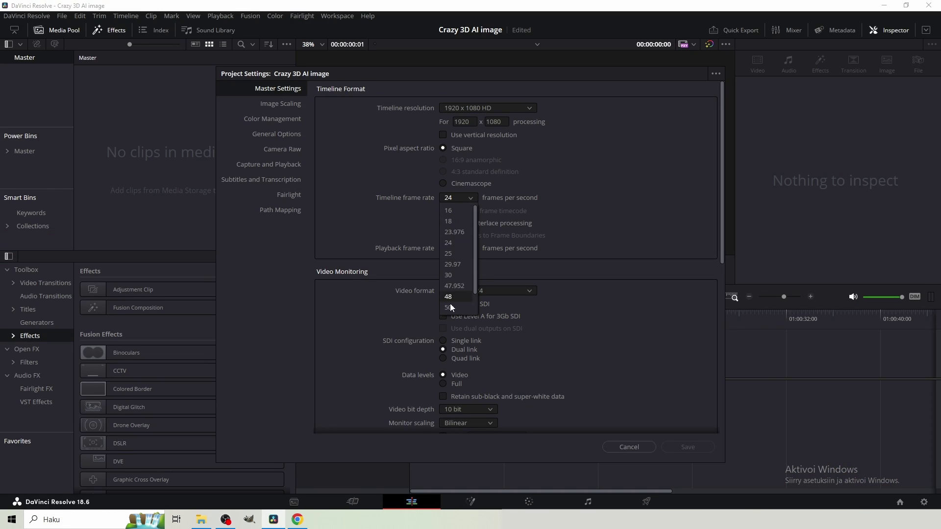
left_click(451, 306)
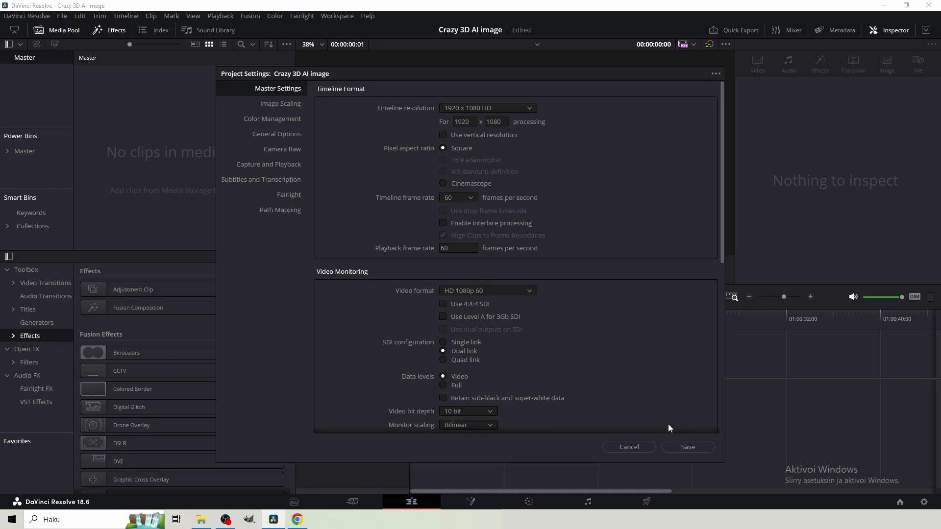
left_click(689, 449)
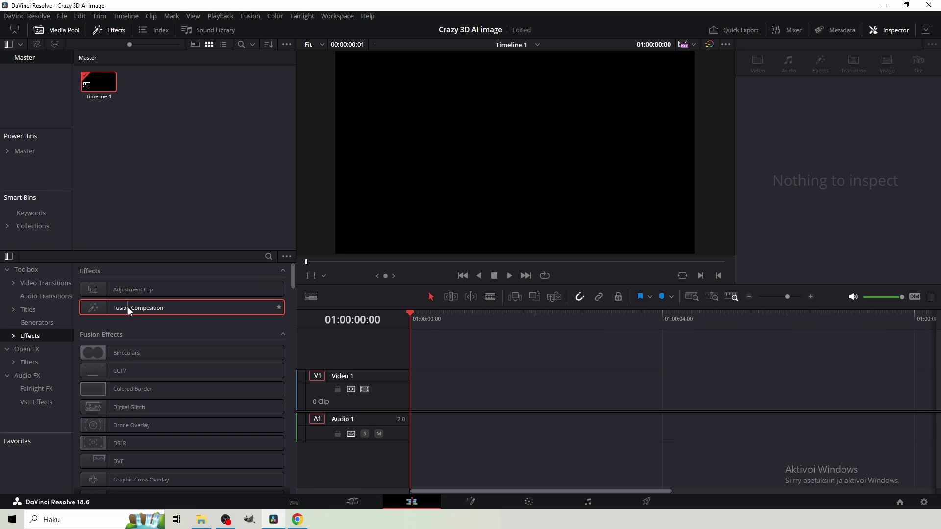
- Add a Fusion Composition at the start of the Video 1 track and open it on the Fusion page
left_click_drag(129, 310, 413, 389)
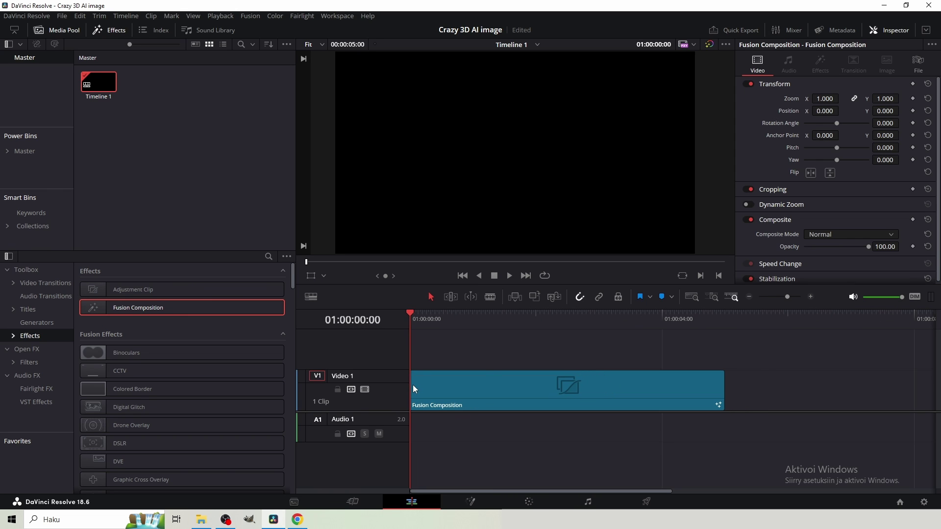
left_click(481, 396)
left_click(470, 502)
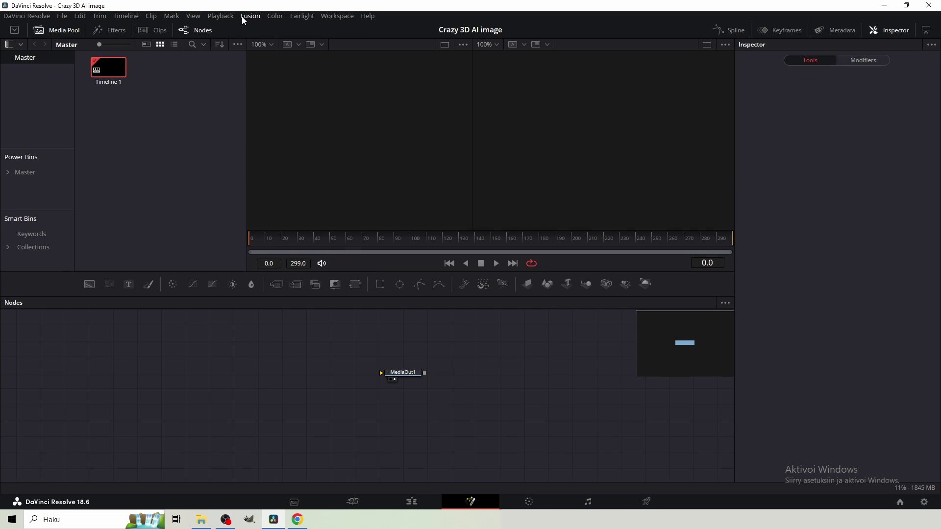
- Import the converted FBX scene from the "3D ai" folder into the Fusion composition with the default importer options
left_click(249, 17)
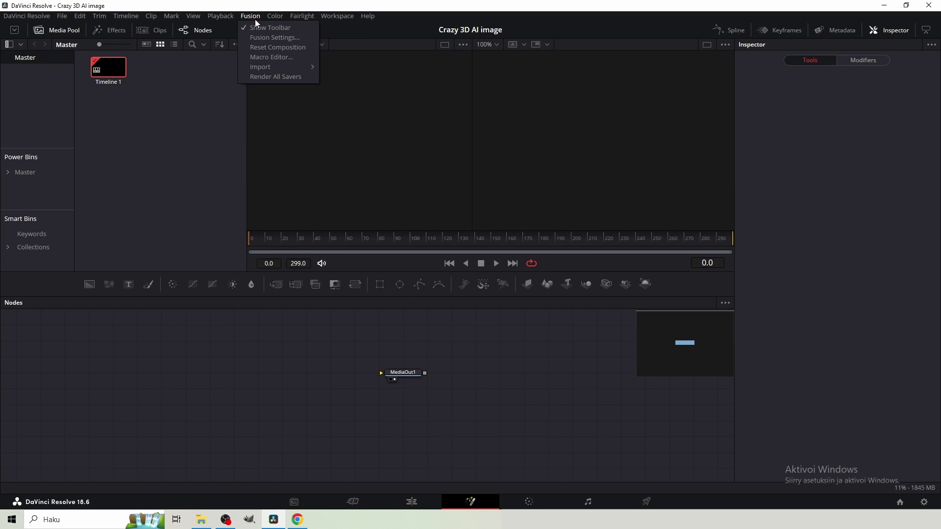
mouse_move(265, 69)
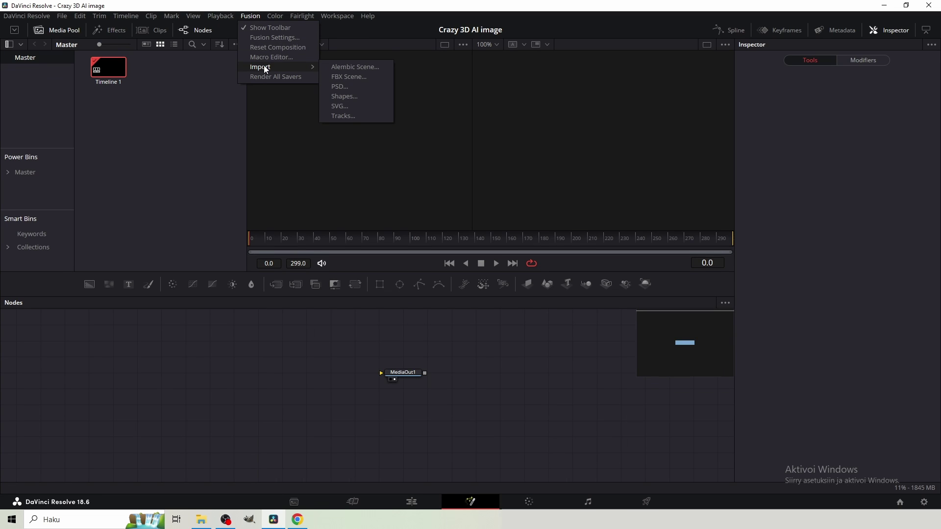
left_click(351, 76)
scroll(186, 134, "up", 1)
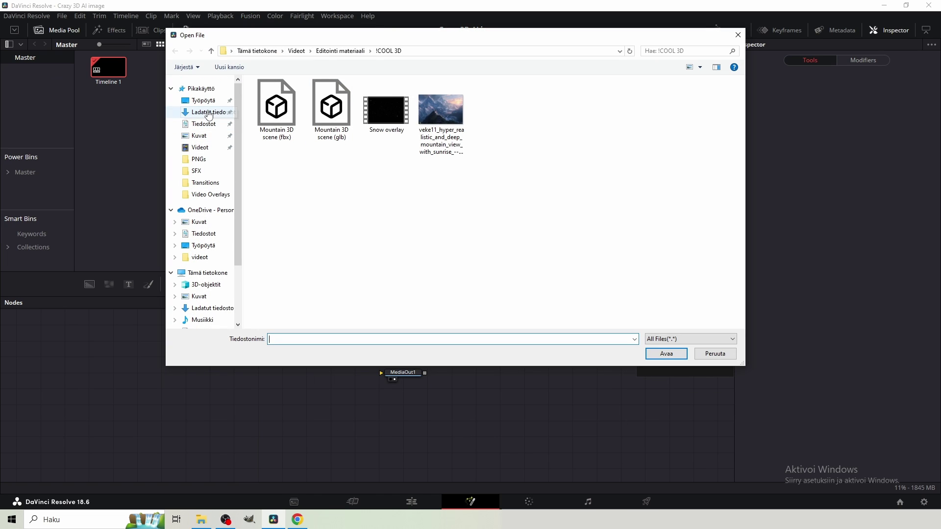
left_click(220, 150)
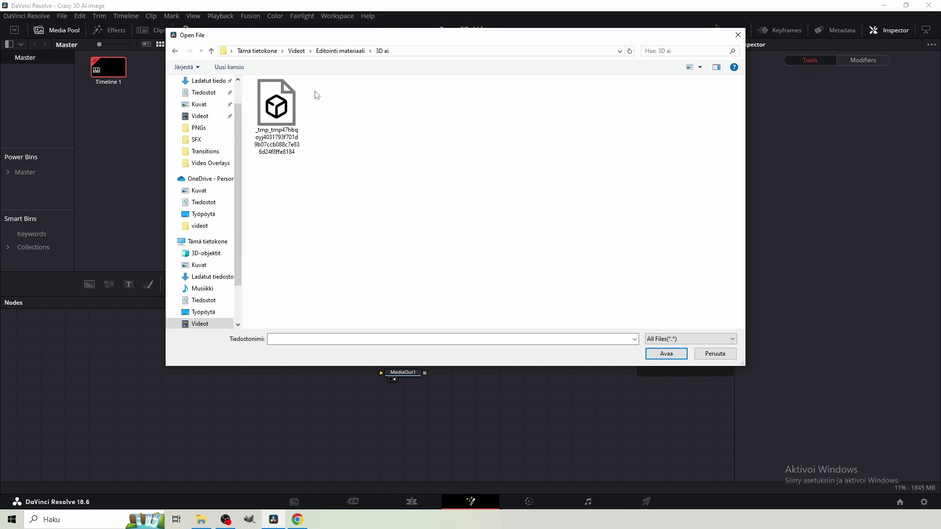
double_click(284, 116)
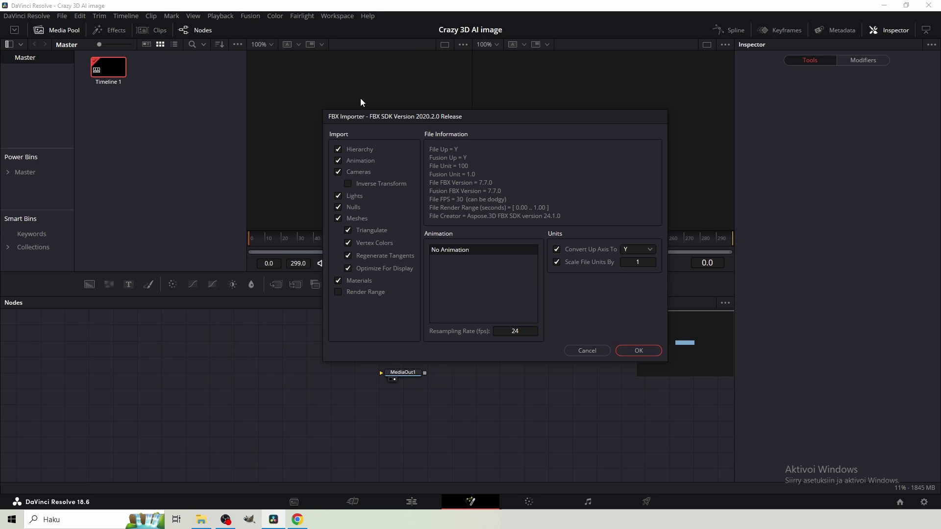
left_click(639, 347)
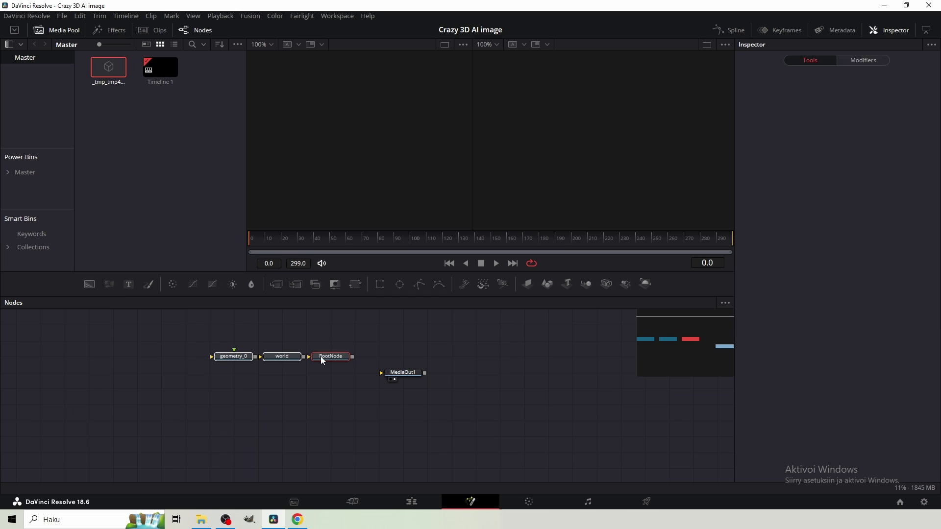
- Arrange geometry_0, world and RootNode in an evenly spaced row with MediaOut1, leaving a gap before MediaOut1
left_click(322, 359)
left_click_drag(316, 365, 292, 381)
left_click(304, 350)
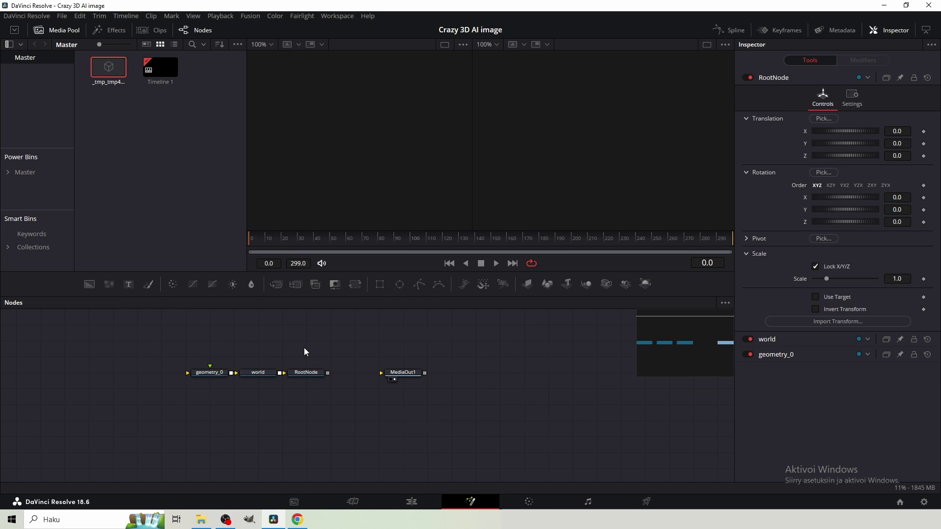
mouse_move(328, 349)
left_mouse_down()
mouse_move(190, 386)
mouse_move(186, 374)
left_mouse_up()
left_click(252, 375)
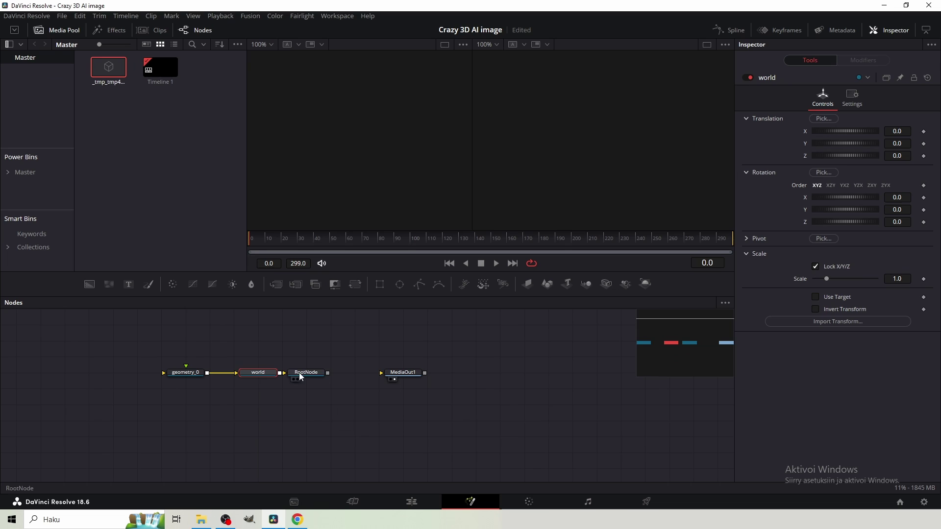
left_click_drag(299, 374, 324, 375)
left_click_drag(402, 375, 499, 374)
left_click(337, 361)
left_click_drag(353, 330, 191, 395)
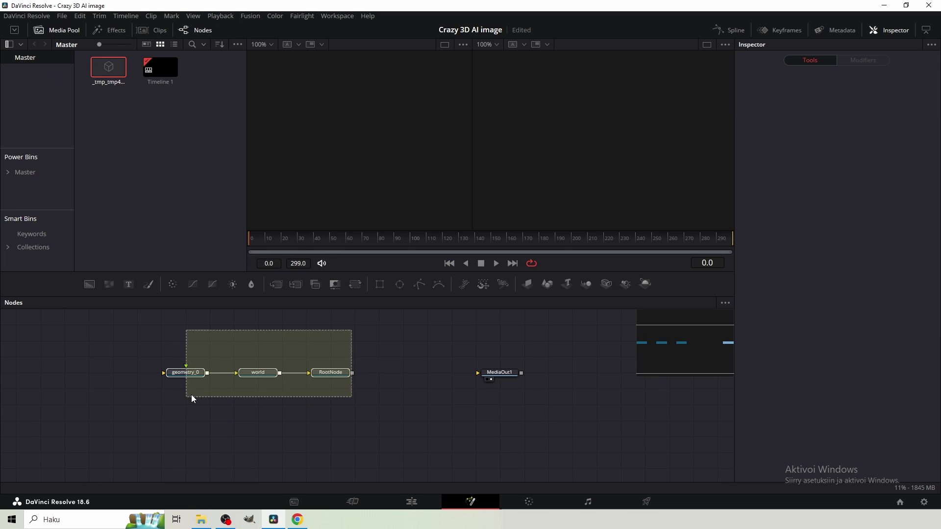
left_click(381, 352)
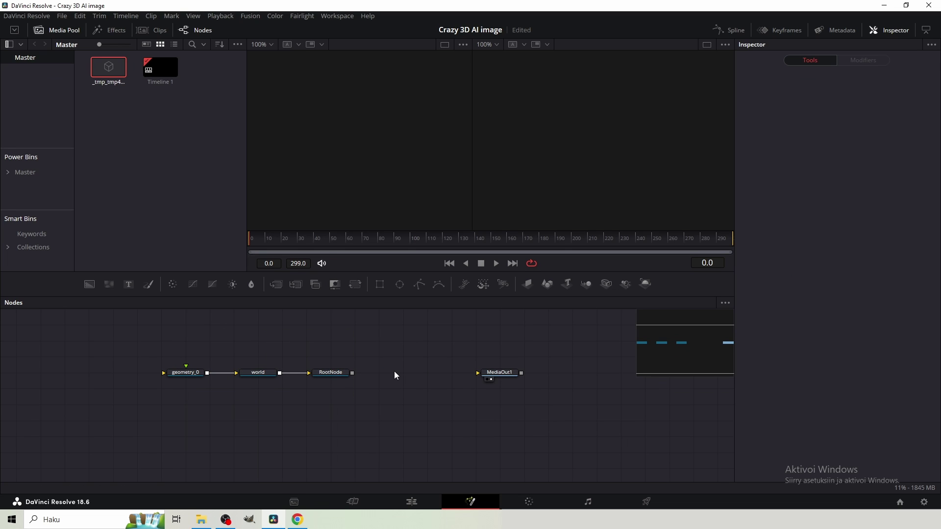
- Add a Renderer 3D node, connect it between RootNode and MediaOut1, and show the output in a single viewer
key("shift+space")
type("camera 3d")
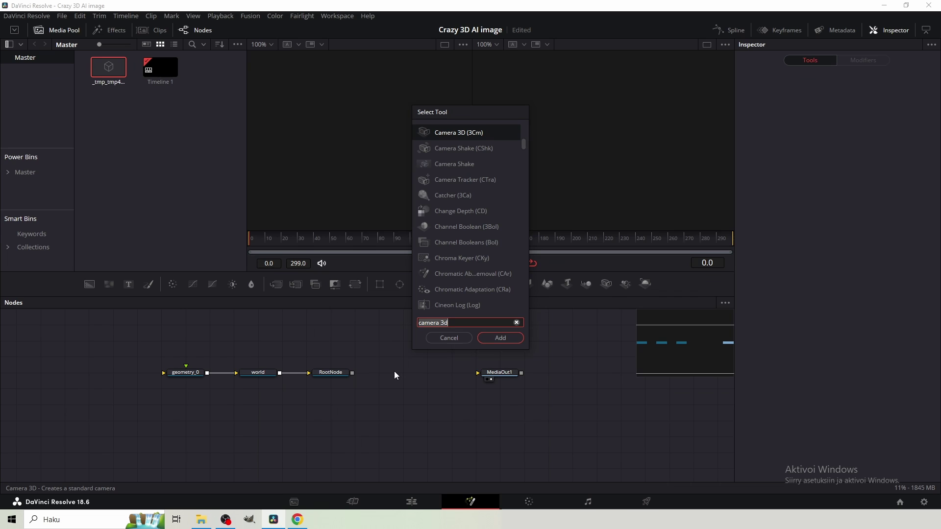
key("BackSpace")
key("BackSpace")
key("BackSpace")
key("BackSpace")
key("BackSpace")
key("BackSpace")
key("BackSpace")
key("BackSpace")
key("BackSpace")
type("rend")
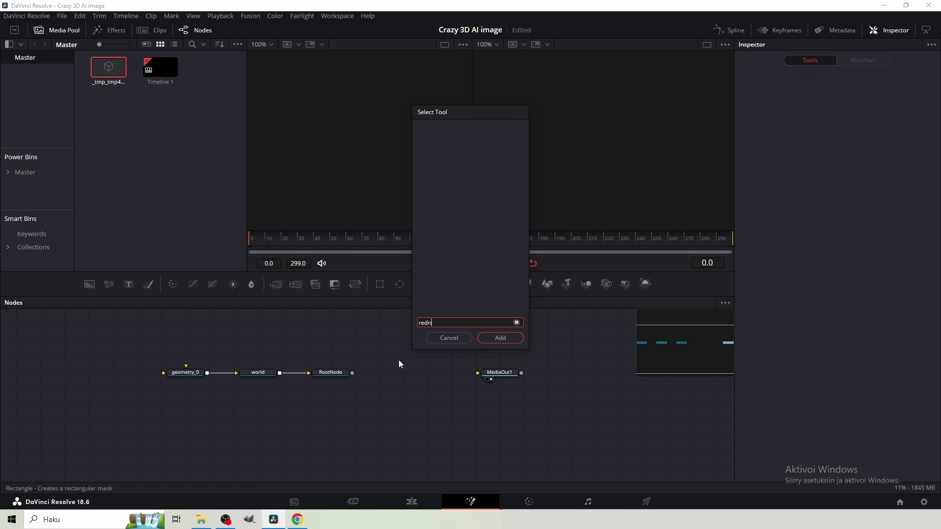
type("erer")
key("Return")
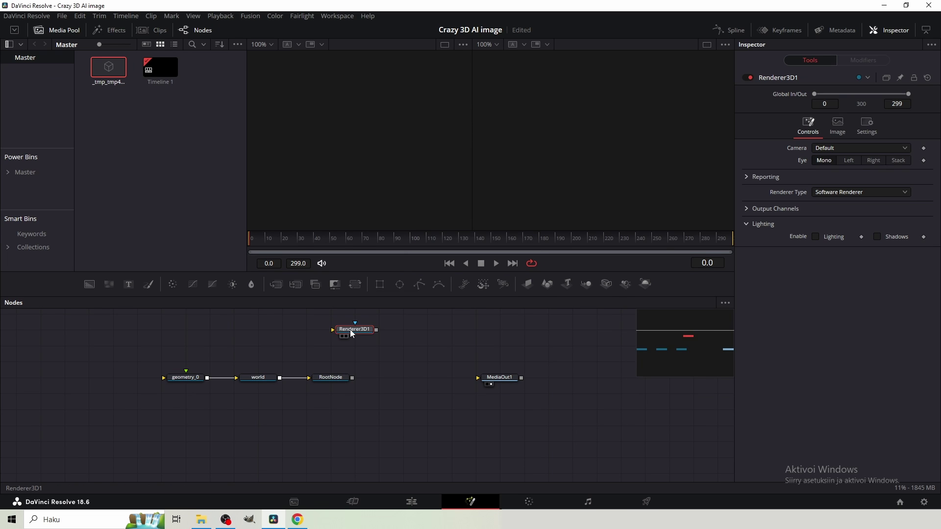
left_click_drag(352, 377, 498, 380)
left_click(498, 379)
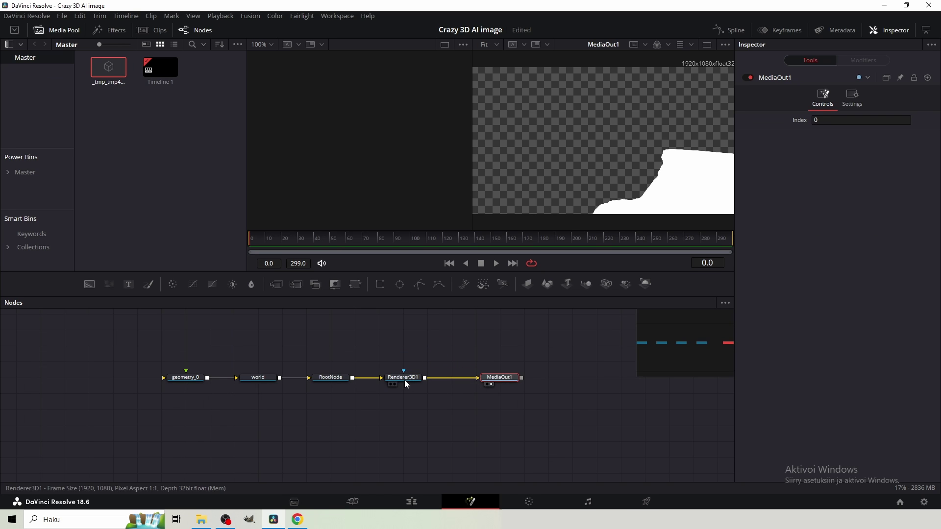
scroll(568, 111, "down", 1)
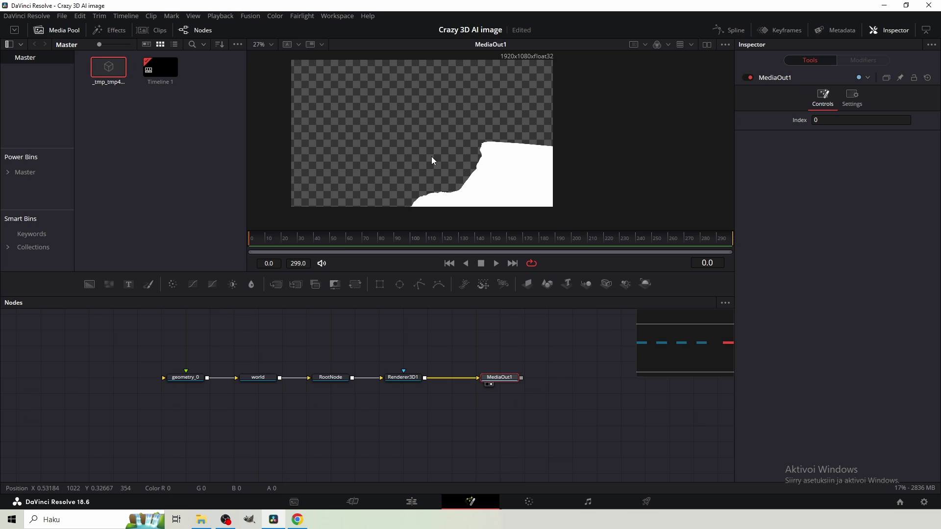
- Set the renderer type of Renderer3D1 to Hardware Renderer
left_click(399, 379)
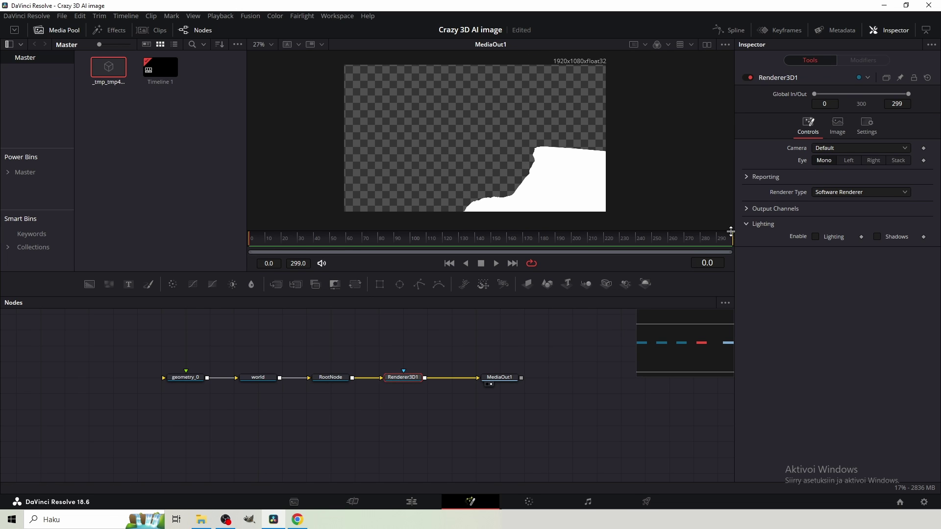
left_click(830, 192)
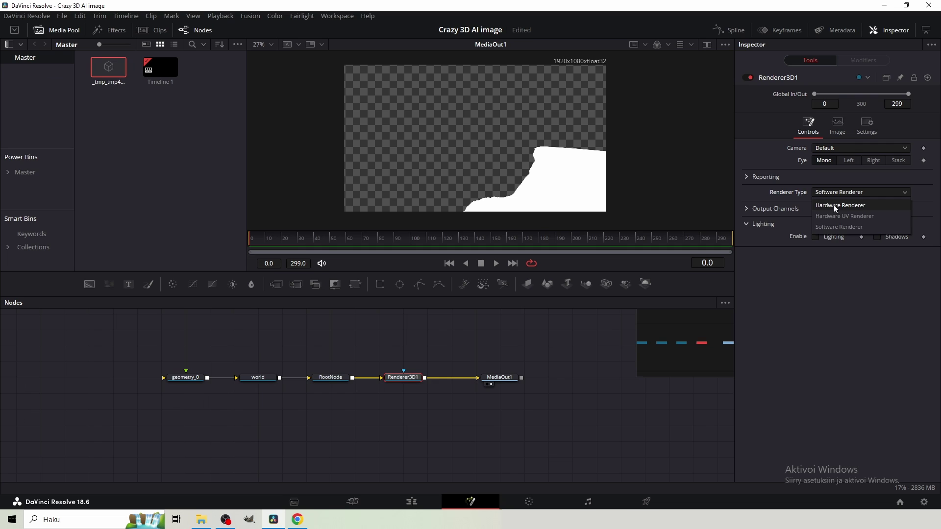
left_click(834, 205)
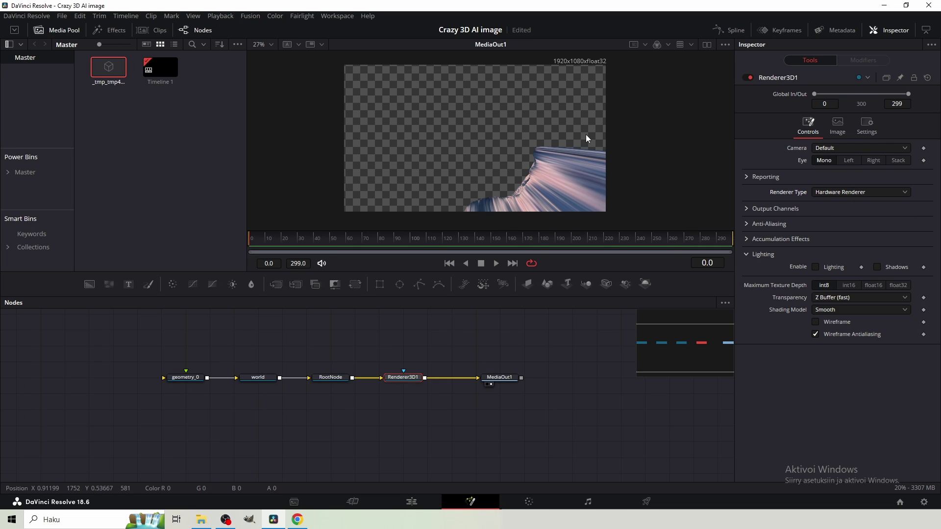
- Rotate the RootNode about the Y axis so the mountain mesh faces the view
scroll(615, 133, "down", 2)
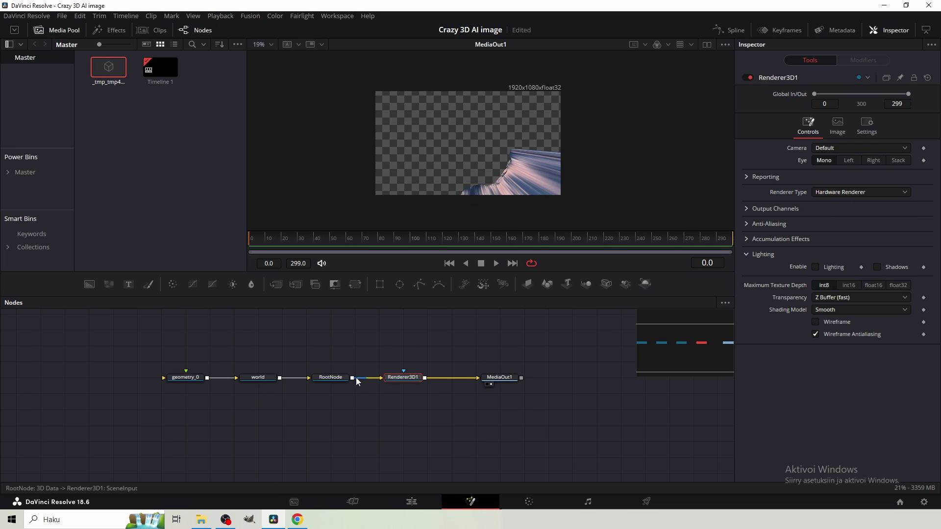
left_click(339, 378)
left_click_drag(874, 210, 891, 210)
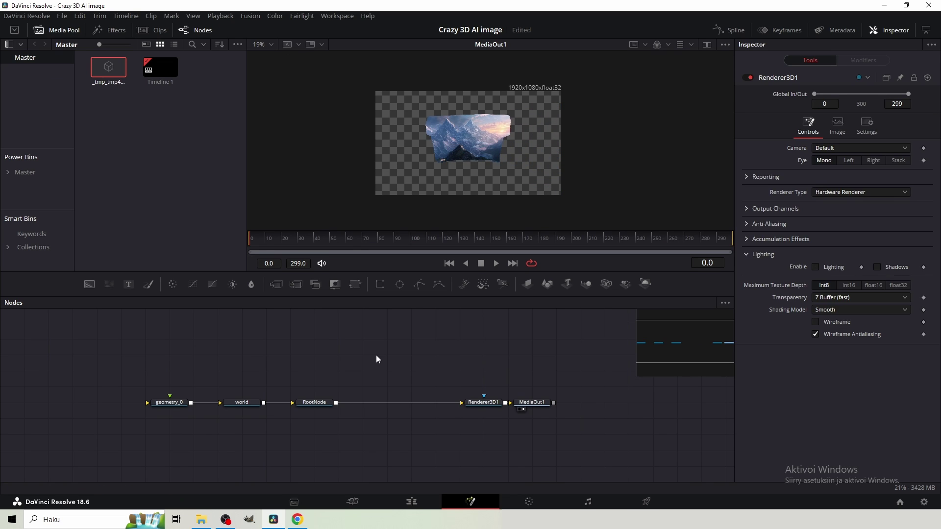
- Add a Camera 3D node and join it to the RootNode output through a Merge 3D node feeding the renderer
key("shift+space")
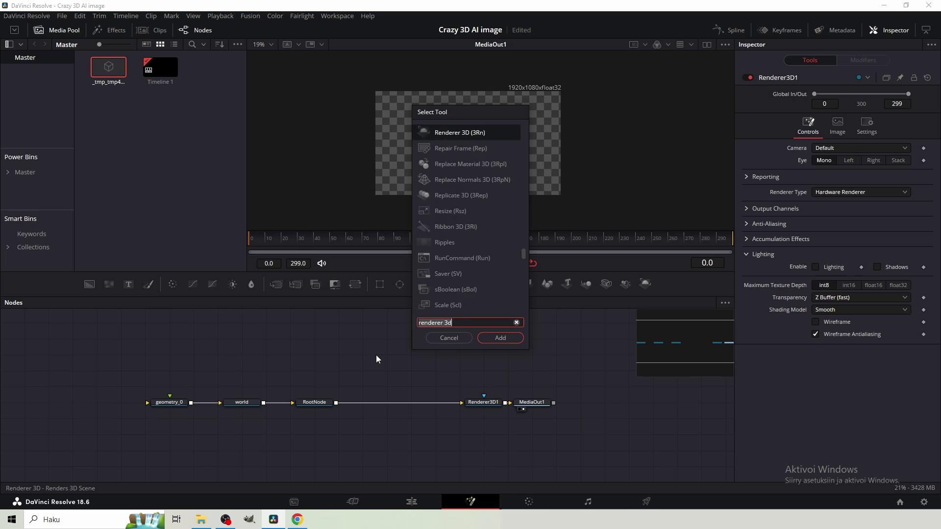
type("camera")
key("Return")
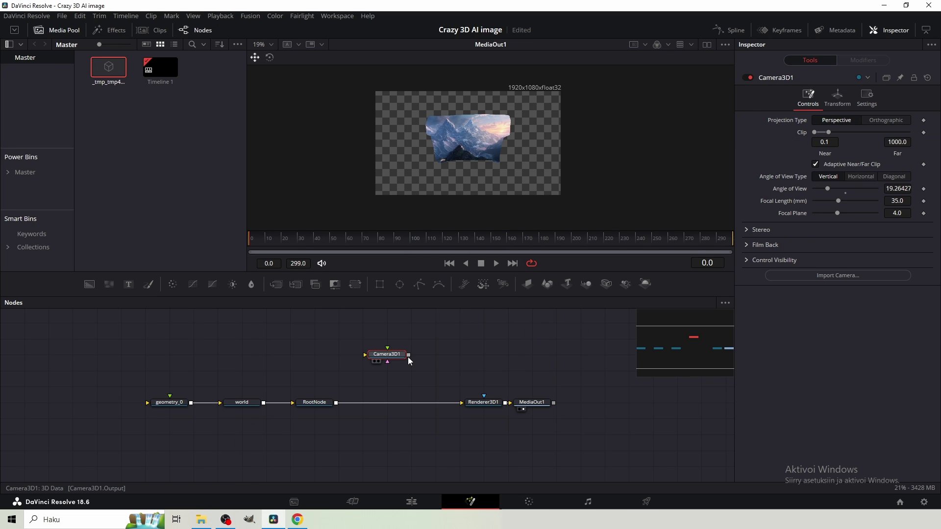
left_click_drag(409, 354, 336, 402)
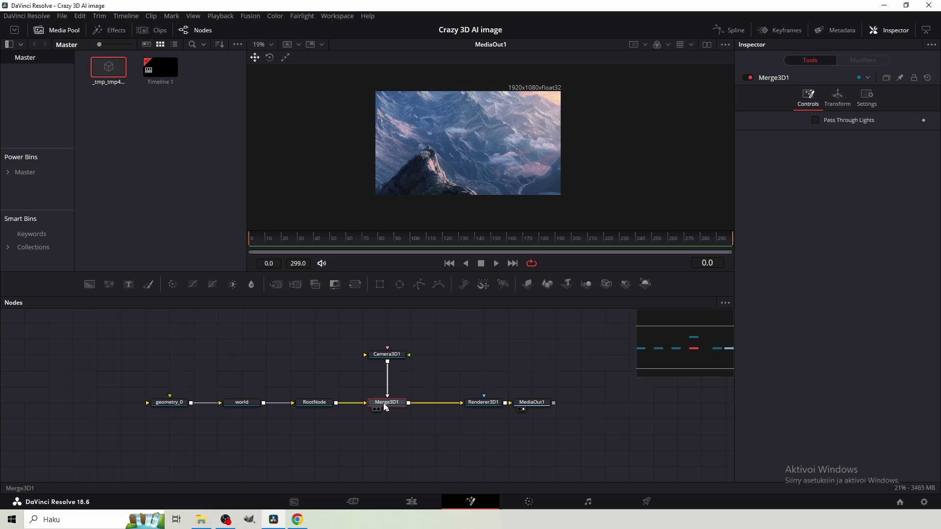
- Show Merge3D1 in a second viewer beside the MediaOut1 output and orbit its 3D view to see camera and mesh
left_click(391, 356)
left_click(400, 403)
left_click(707, 45)
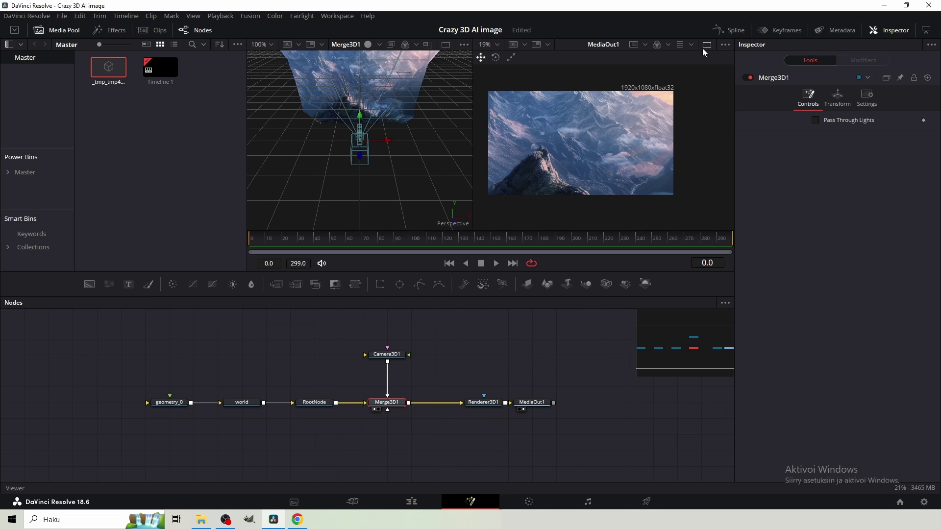
left_click_drag(360, 159, 387, 118)
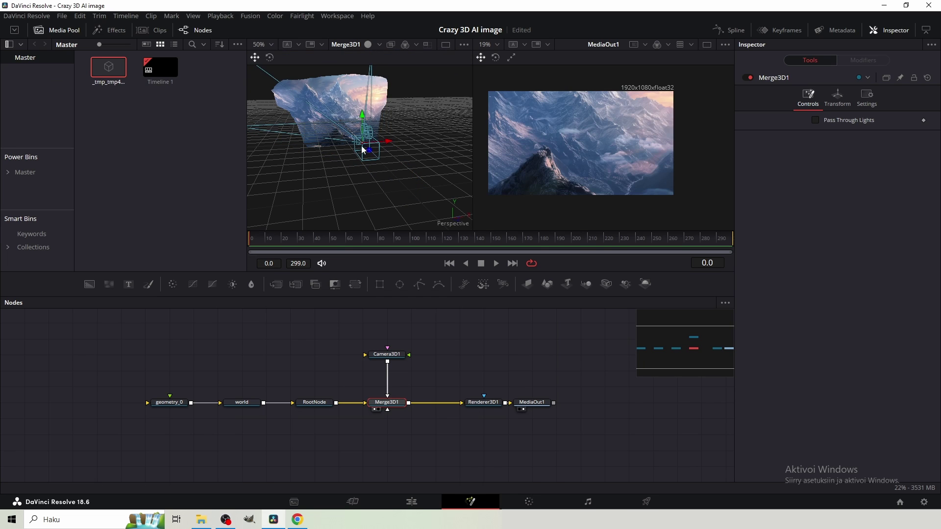
- Reposition Camera3D1 to a translation of X 0.114, Y -0.029 and Z about 0.641, and enlarge the viewer area
left_click_drag(387, 141, 351, 147)
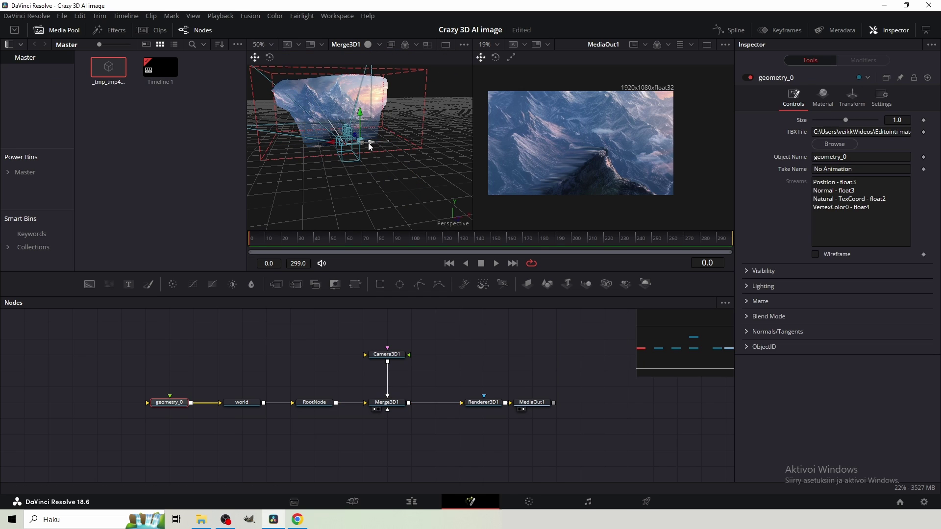
left_click_drag(369, 143, 356, 143)
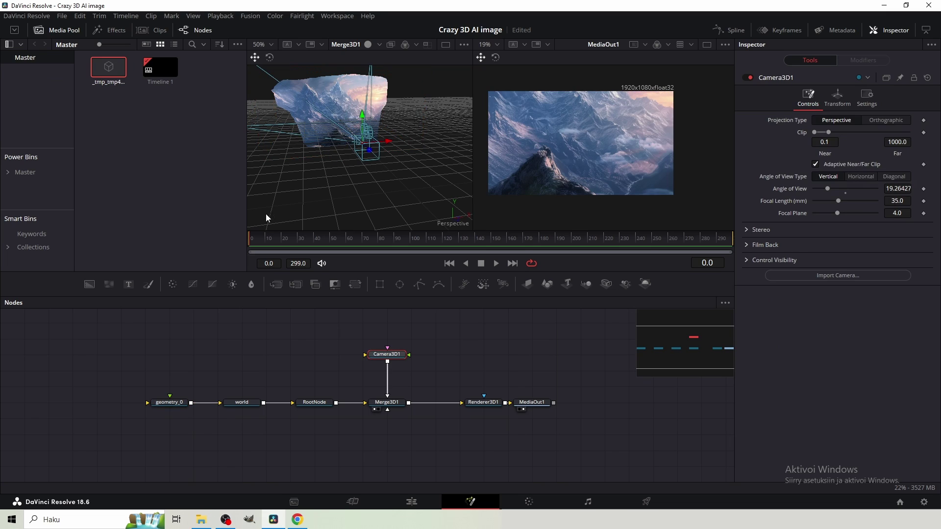
scroll(568, 160, "up", 3)
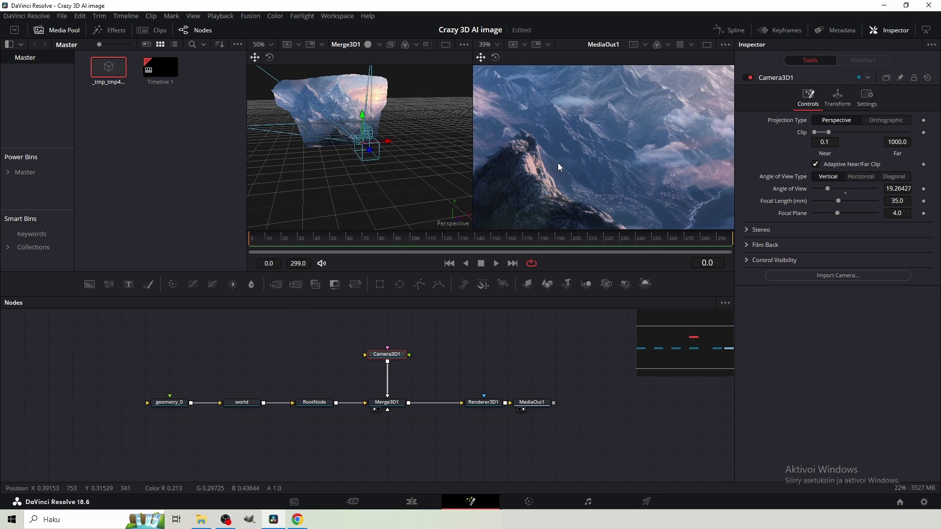
left_click(837, 97)
scroll(646, 144, "down", 3)
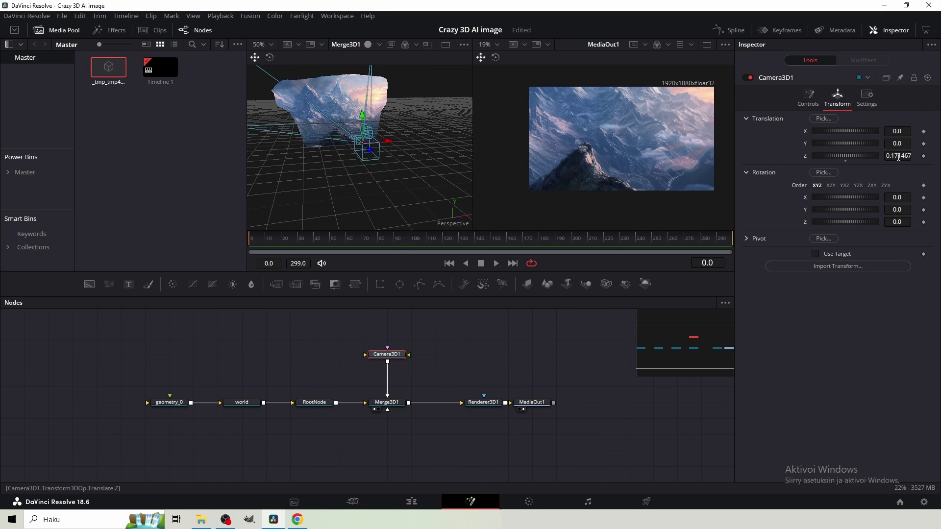
left_click_drag(898, 156, 915, 155)
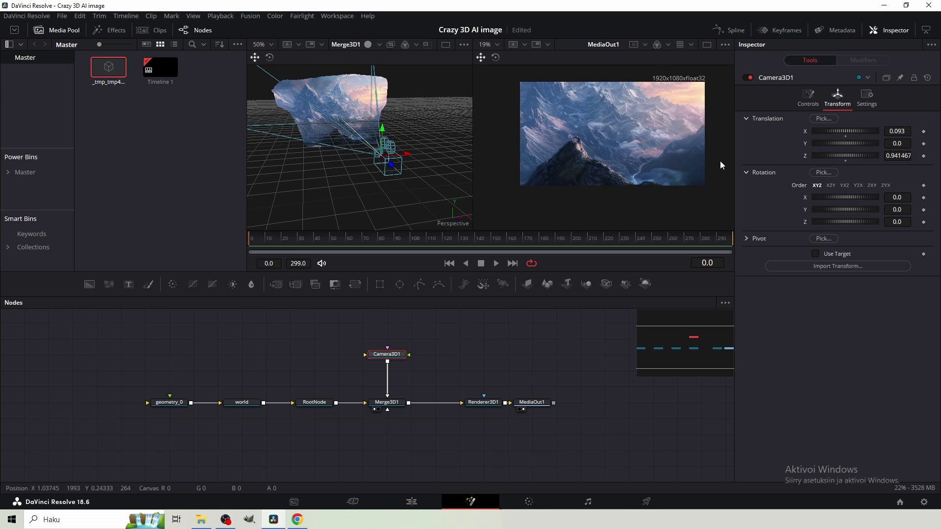
scroll(899, 134, "down", 4)
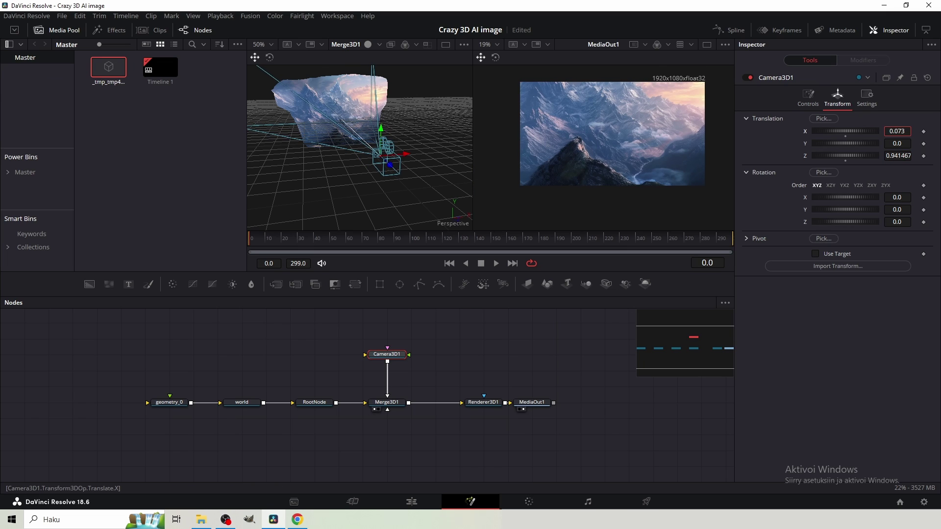
left_click_drag(903, 157, 903, 132)
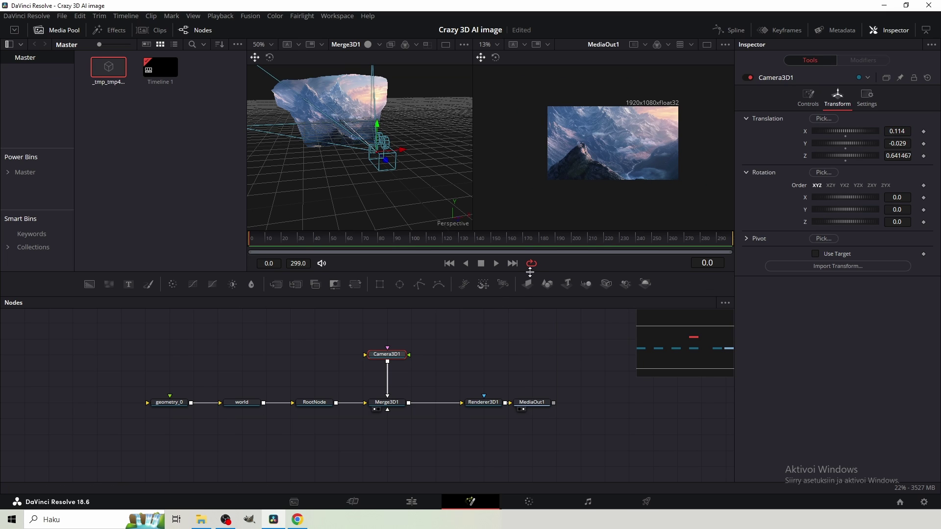
left_click_drag(530, 272, 531, 292)
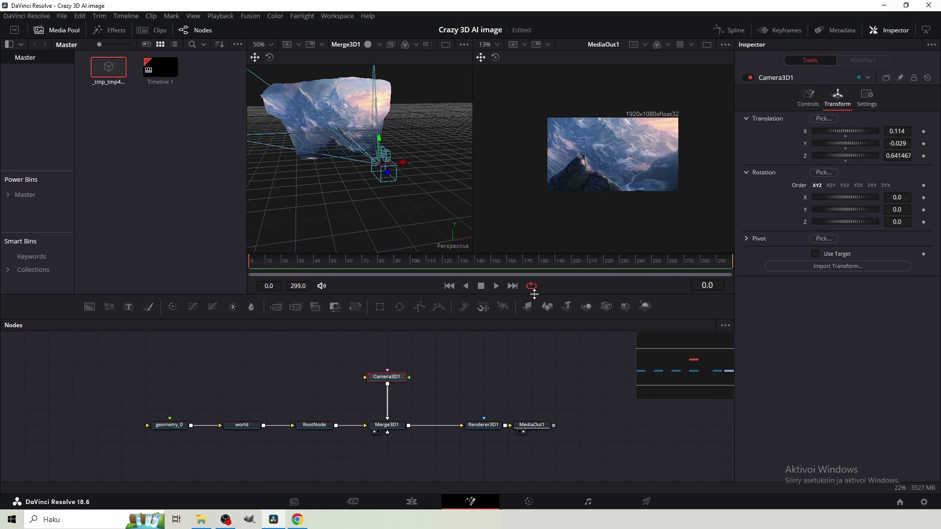
scroll(622, 166, "up", 2)
scroll(610, 173, "down", 2)
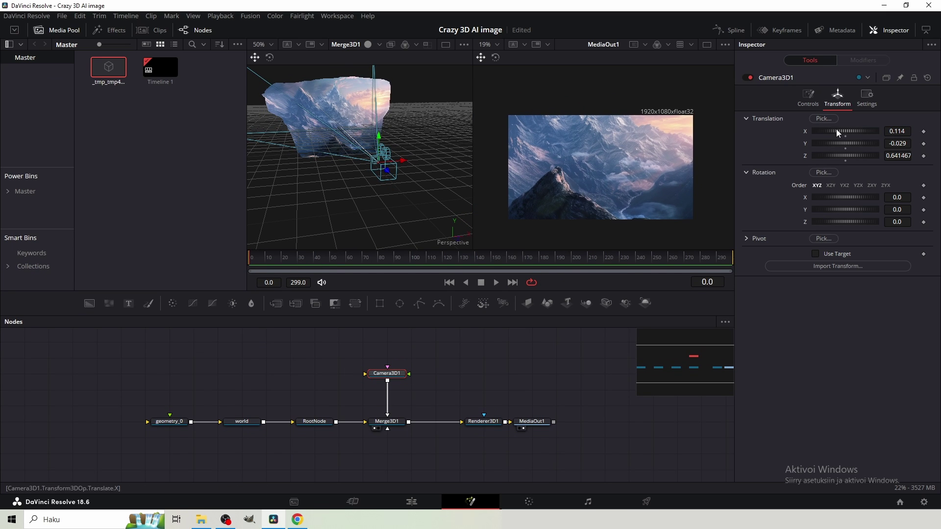
- Add keyframes to the camera's X, Y and Z translation at frame 0
left_click(924, 131)
left_click(924, 144)
left_click(924, 156)
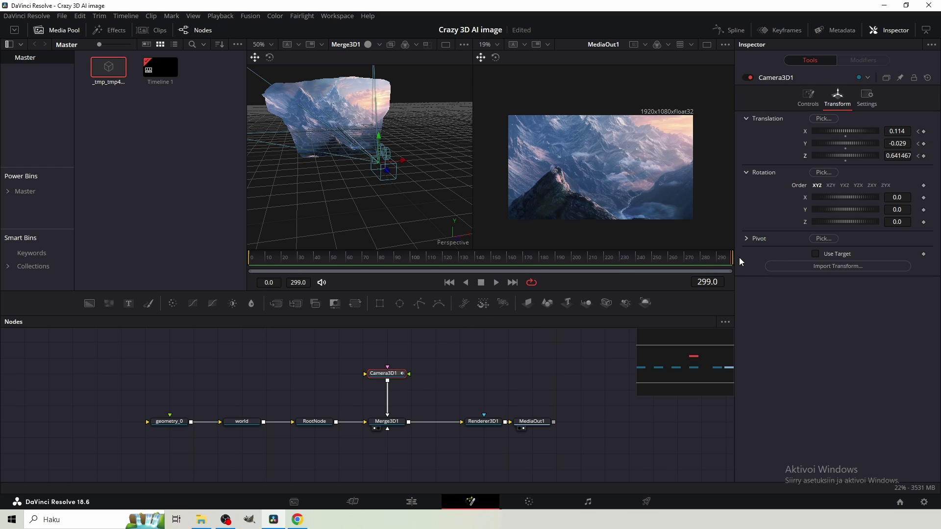
- Set the camera's translation at frame 299 to X 0.009, Y -0.004 and Z 0.081467 as the end keyframes
left_click_drag(909, 156, 901, 155)
scroll(900, 156, "down", 3)
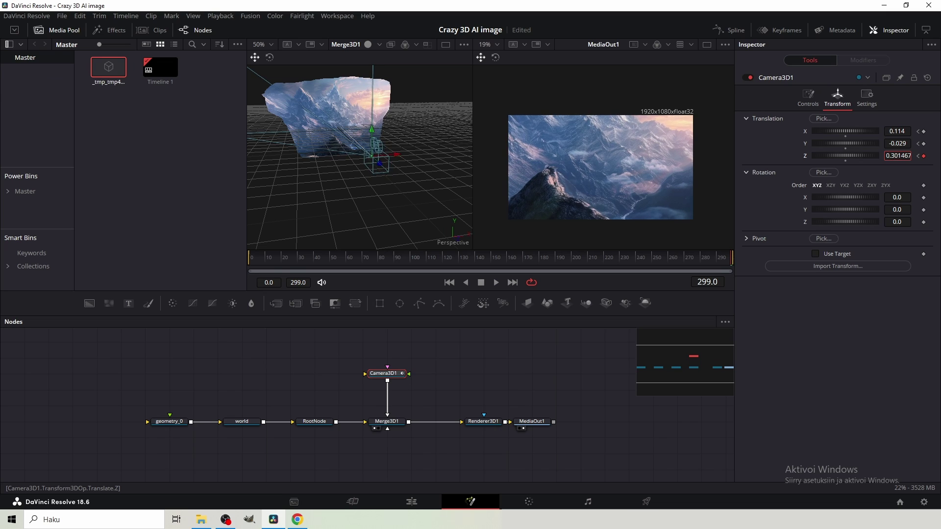
scroll(900, 156, "down", 1)
scroll(552, 186, "up", 3)
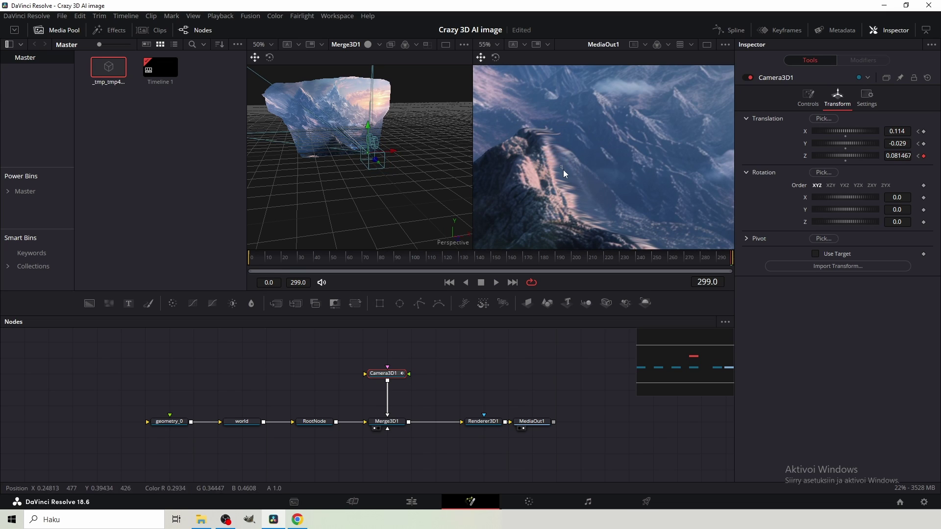
scroll(897, 131, "down", 4)
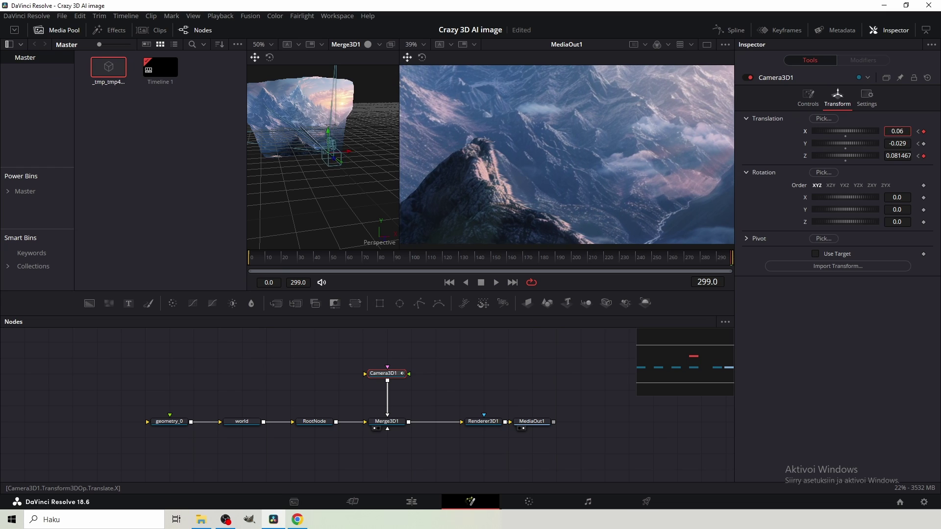
scroll(897, 132, "down", 1)
scroll(897, 144, "up", 1)
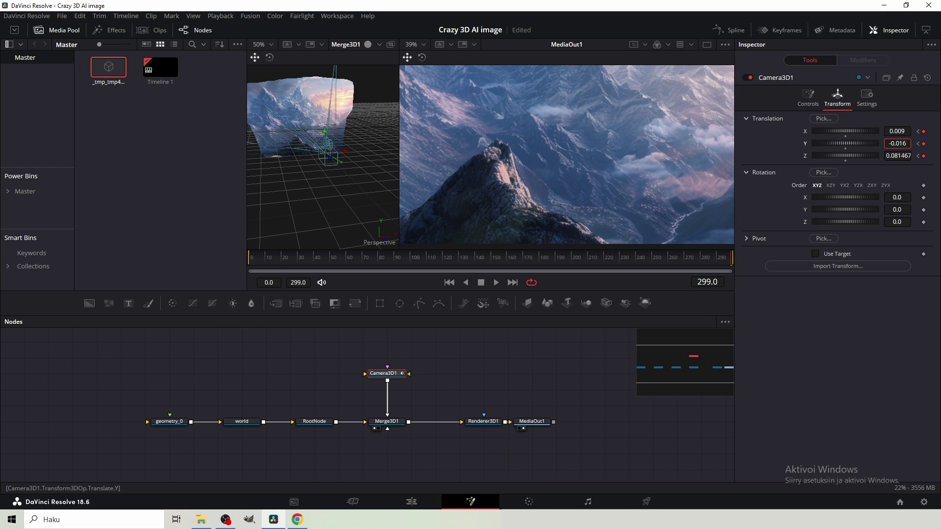
scroll(636, 185, "down", 2)
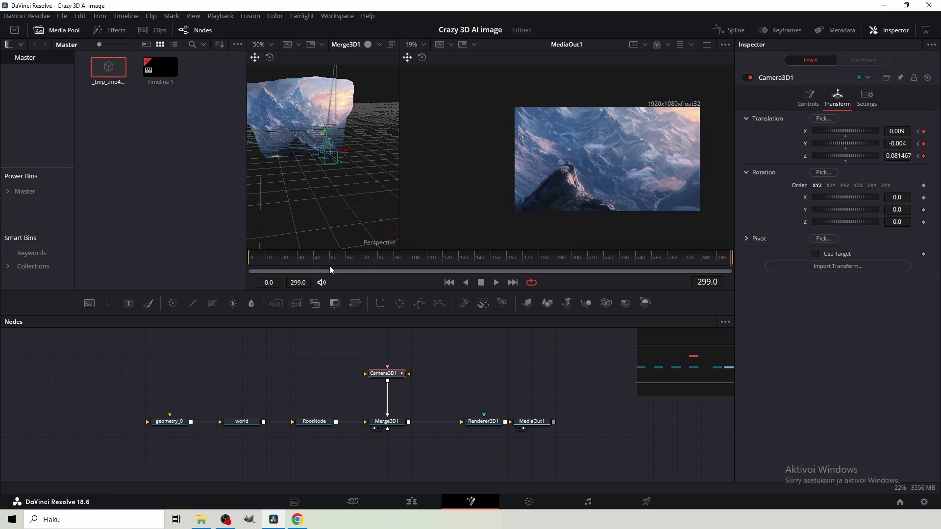
- Set the timeline proxy resolution to Quarter and play back the camera animation
key("space")
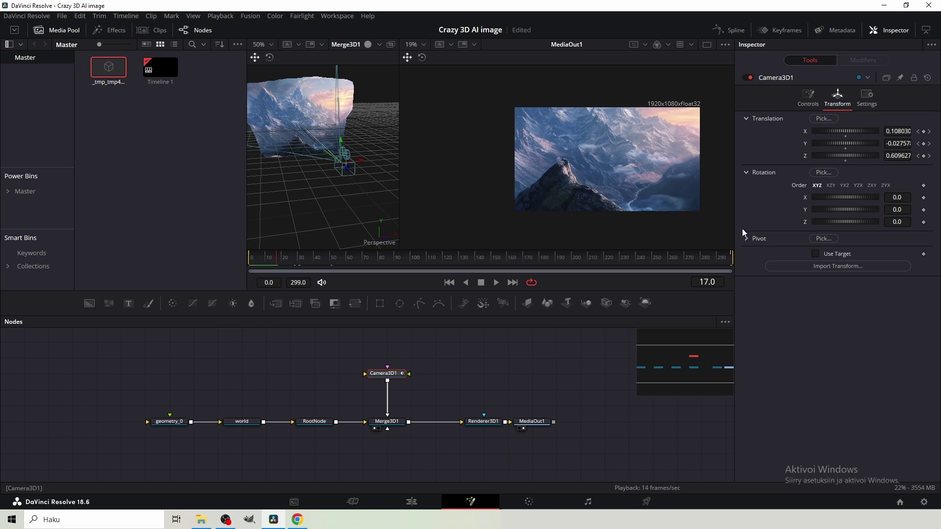
left_click(221, 16)
mouse_move(343, 51)
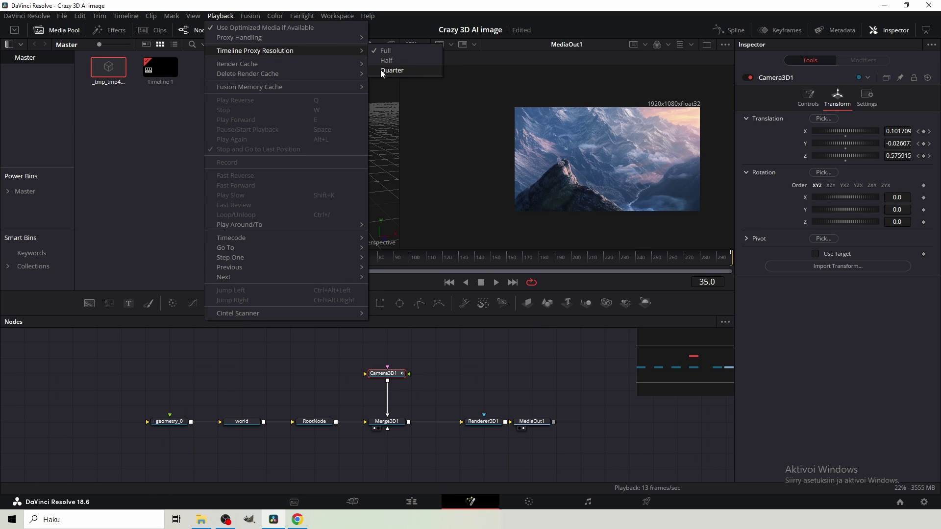
left_click(387, 70)
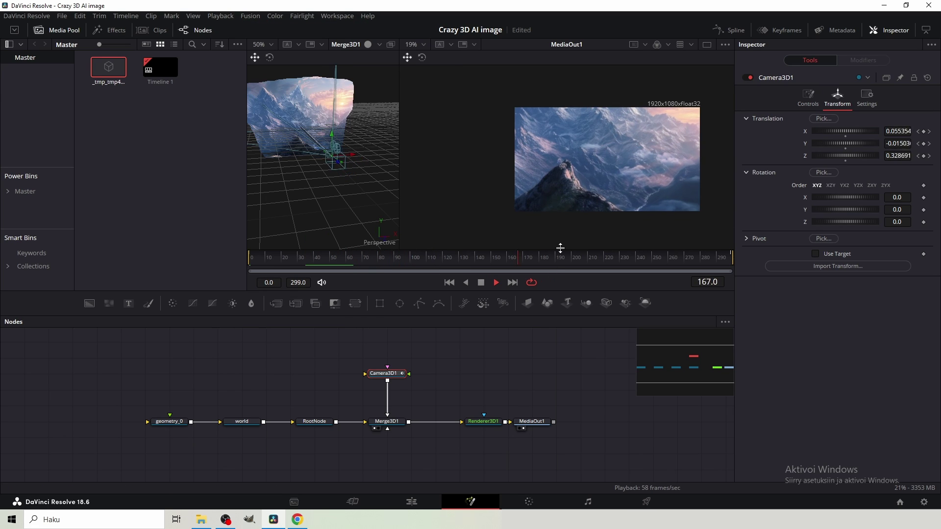
key("space")
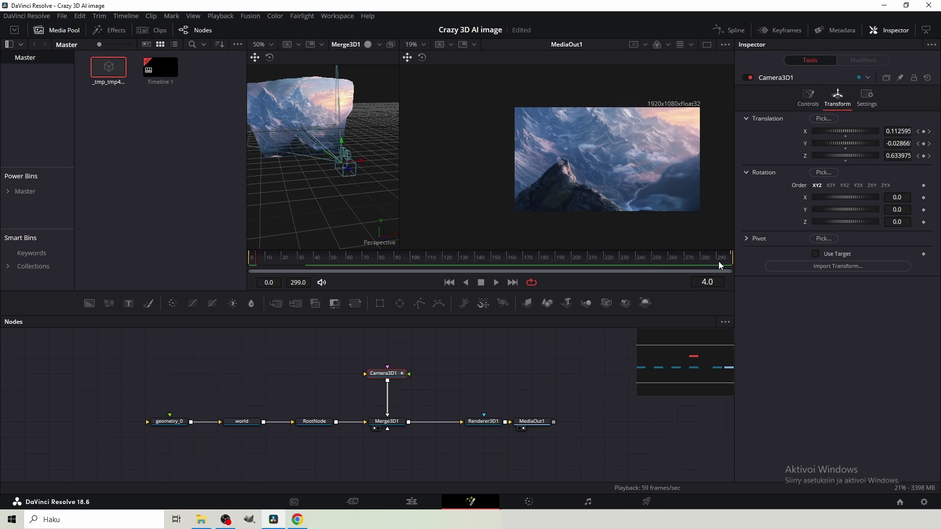
- Compare the camera framing at the last frame, 299, with the framing at frame 0
left_click_drag(719, 265, 730, 260)
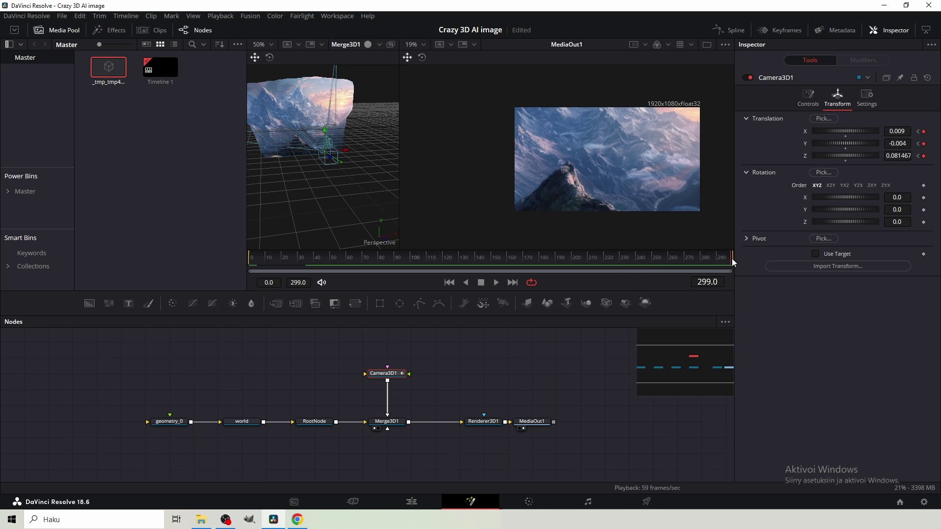
left_click_drag(642, 128, 501, 231)
left_click_drag(903, 131, 663, 162)
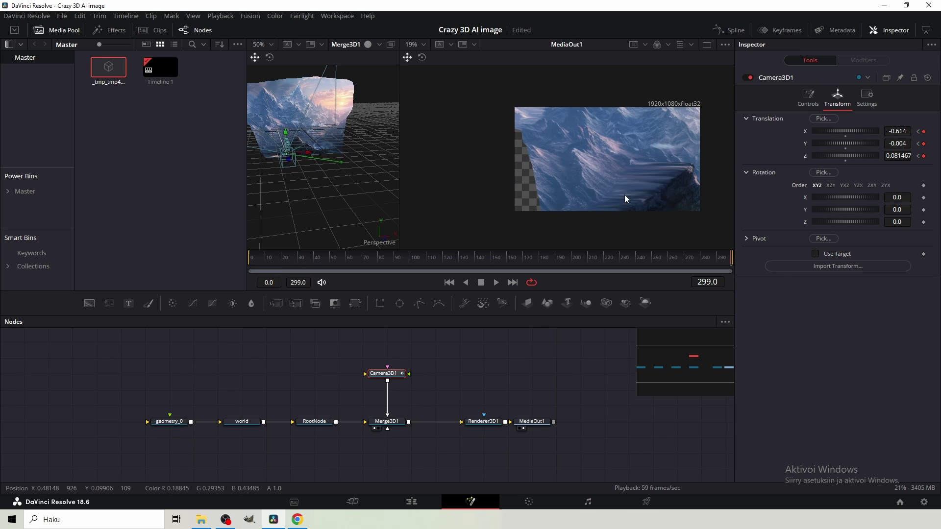
key("Home")
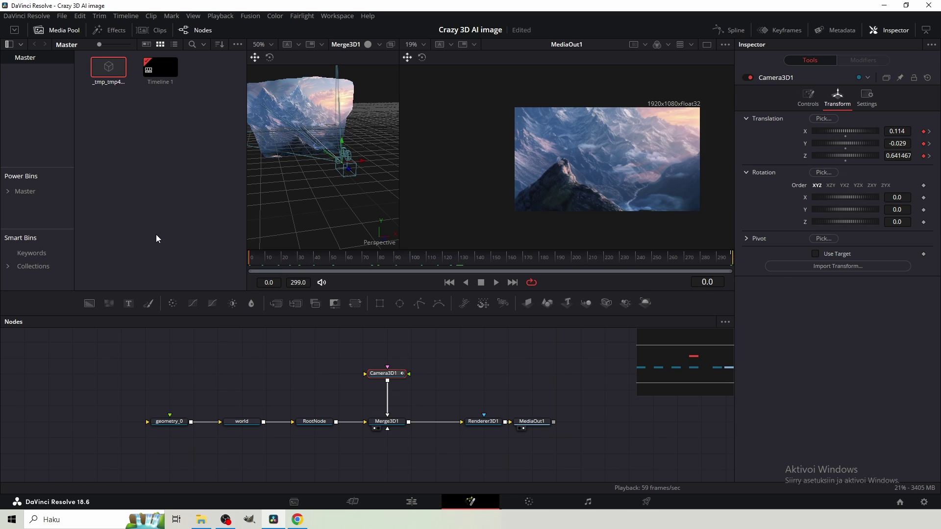
left_click(726, 265)
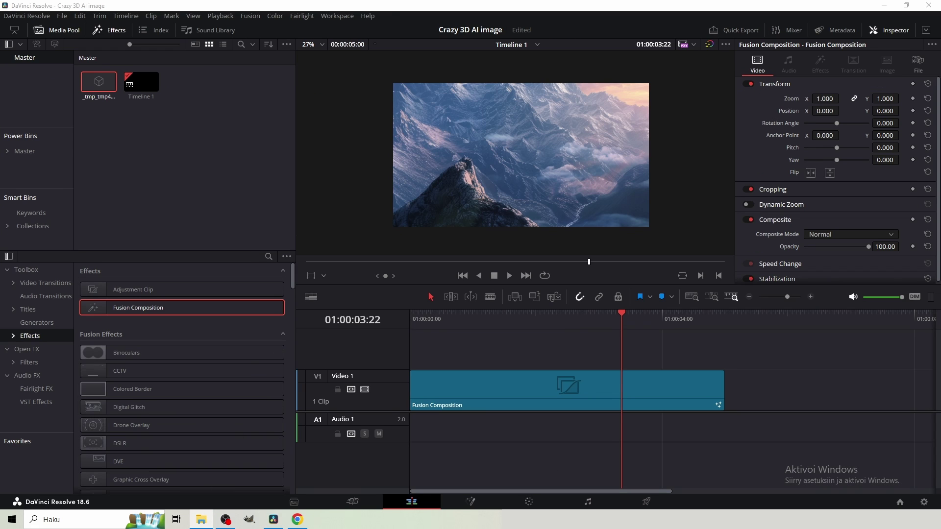
- Import Snow overlay.mp4 into the media pool and place it on a new video track above the Fusion composition, starting at its beginning
left_click_drag(227, 155, 155, 101)
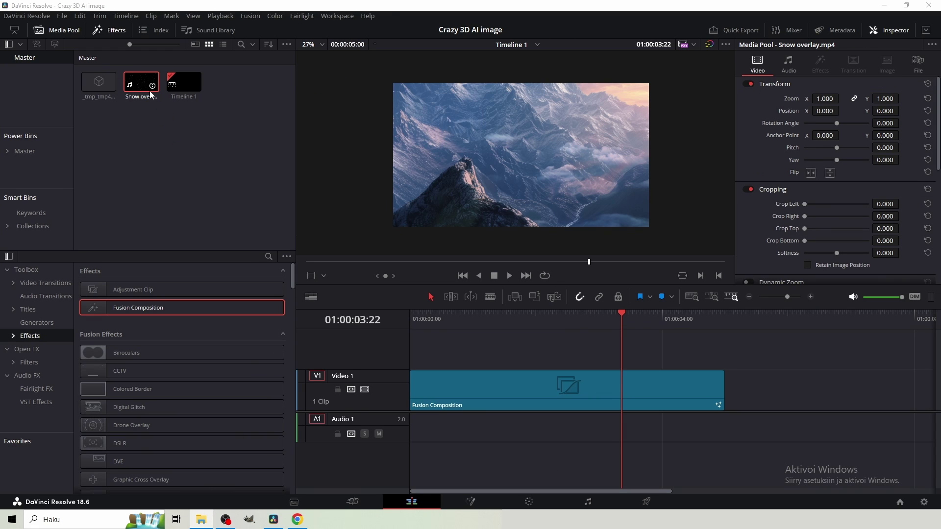
left_click(467, 354)
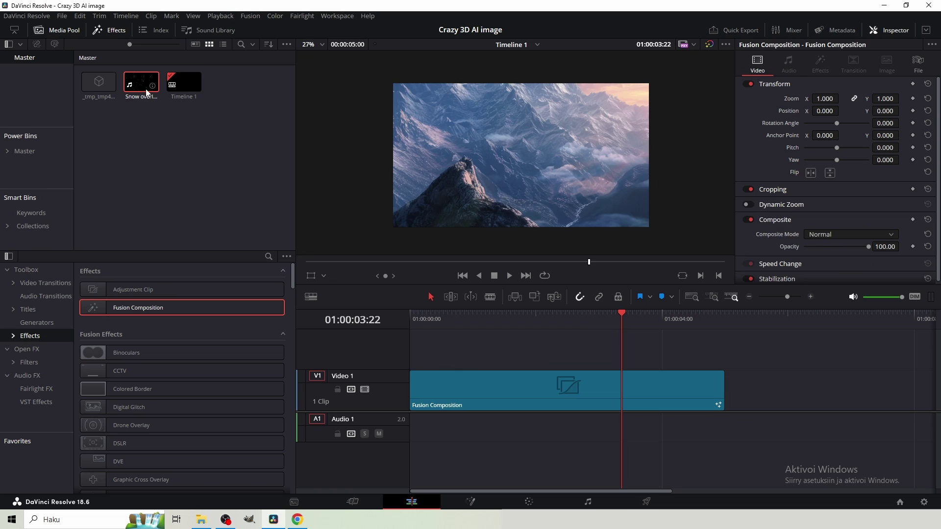
left_click_drag(147, 93, 411, 343)
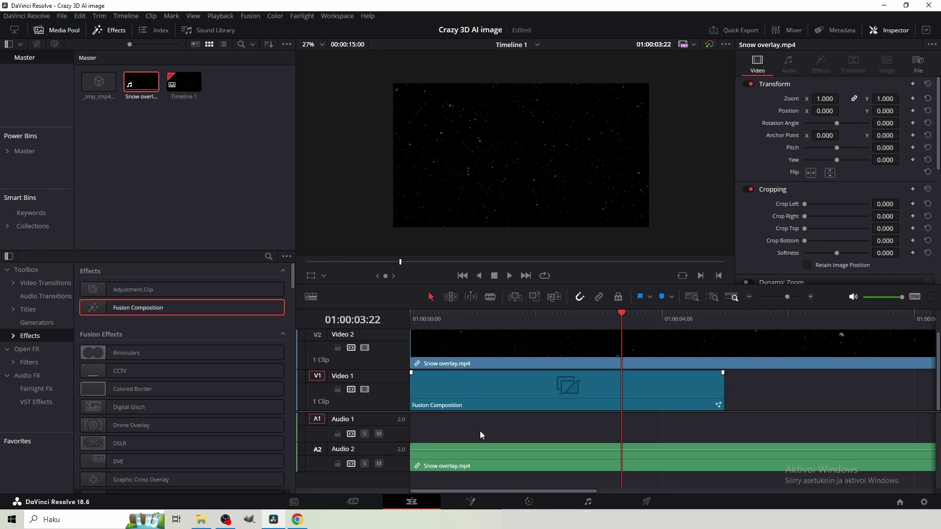
- Delete the snow overlay's audio and cut its video off at the end of the Fusion composition
left_click(484, 451, "alt")
key("Delete")
left_click(464, 360)
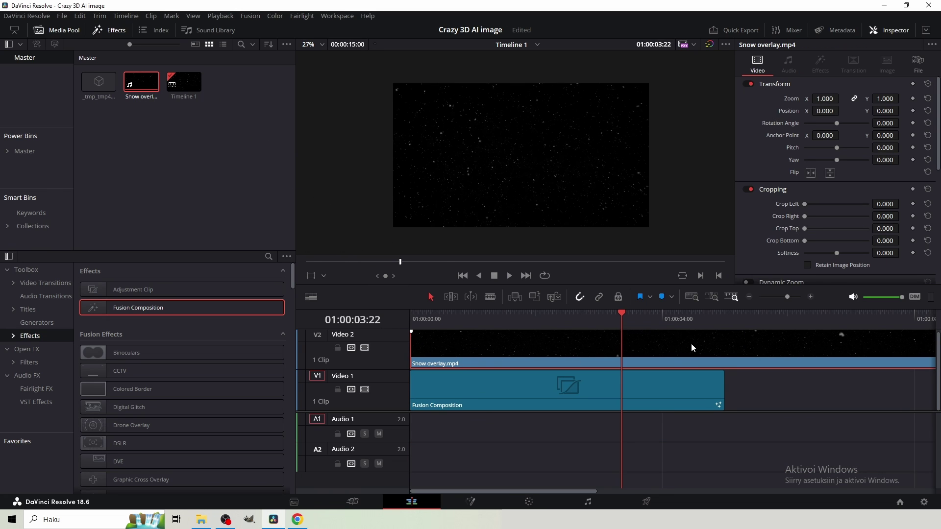
left_click(725, 323)
key("ctrl+b")
left_click(767, 347)
key("Delete")
- Set the snow overlay clip's composite mode to Screen and play back the timeline
left_click(496, 319)
left_click(532, 347)
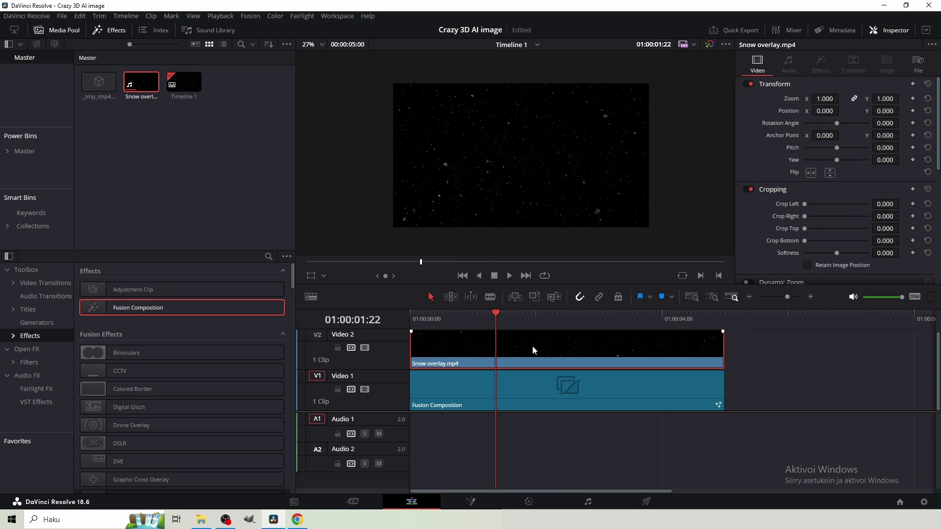
scroll(767, 124, "down", 3)
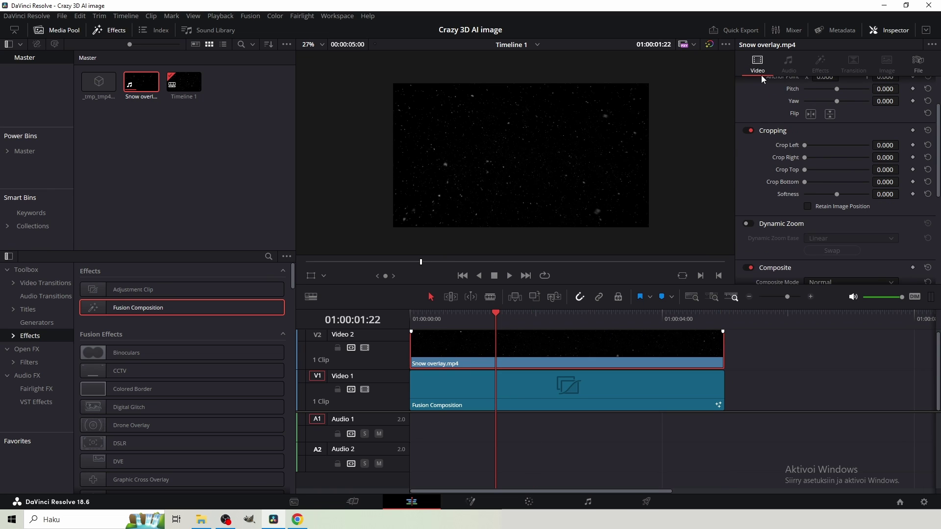
scroll(755, 167, "down", 3)
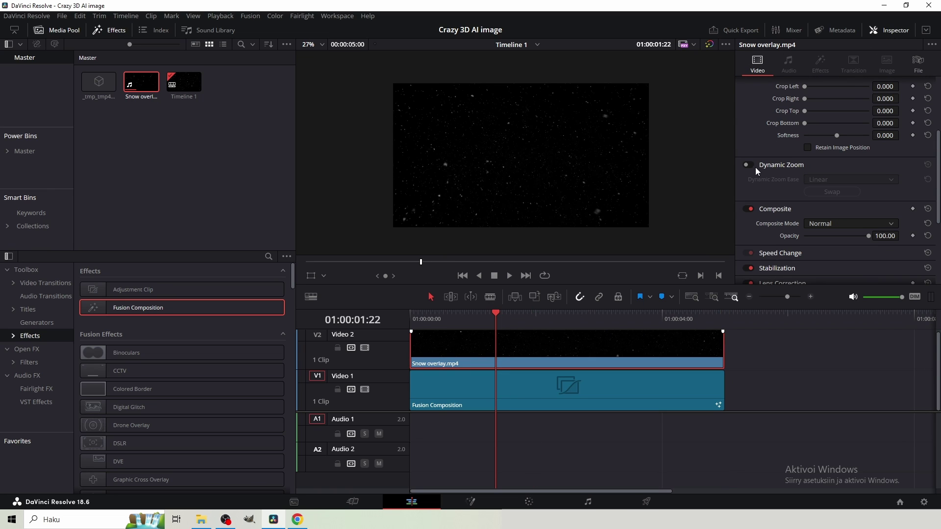
left_click(818, 224)
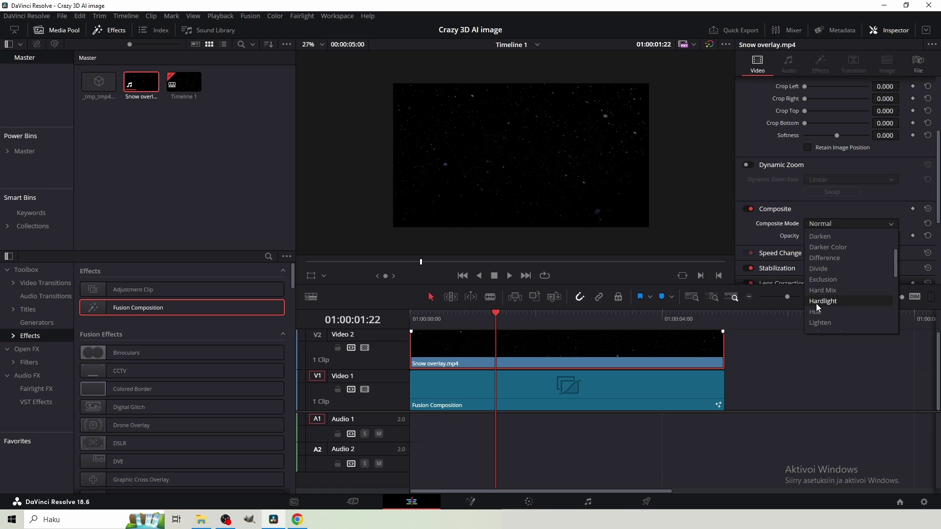
scroll(816, 304, "down", 3)
left_click(819, 302)
key("space")
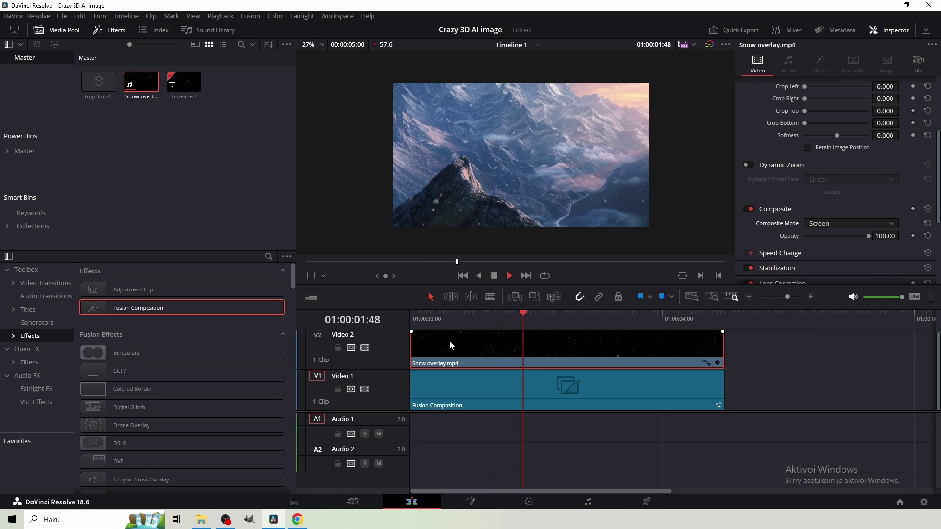